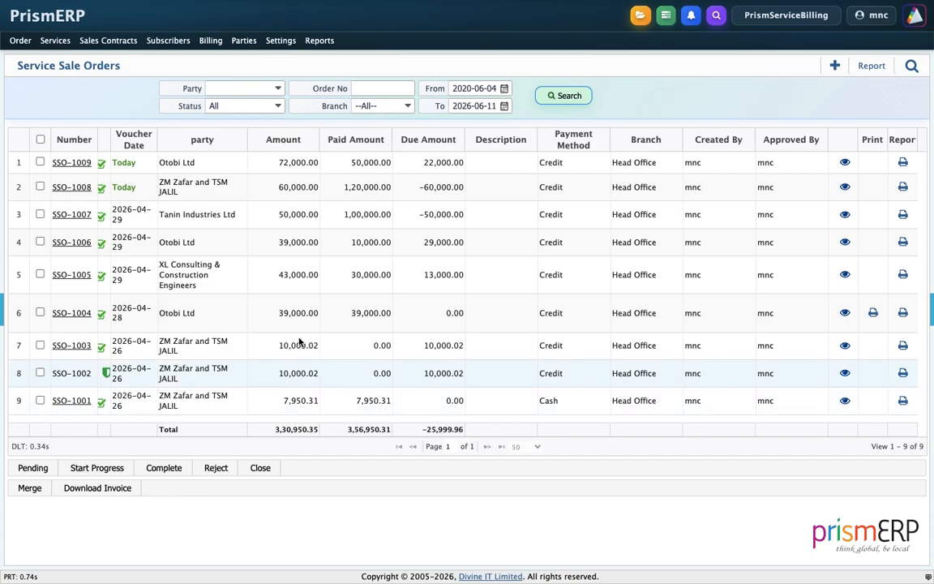
Create and save a new service item named Maintenance Service with the type Recurrent Service
{"action": "left_click", "coordinate": [60, 42]}
{"action": "left_click", "coordinate": [64, 62]}
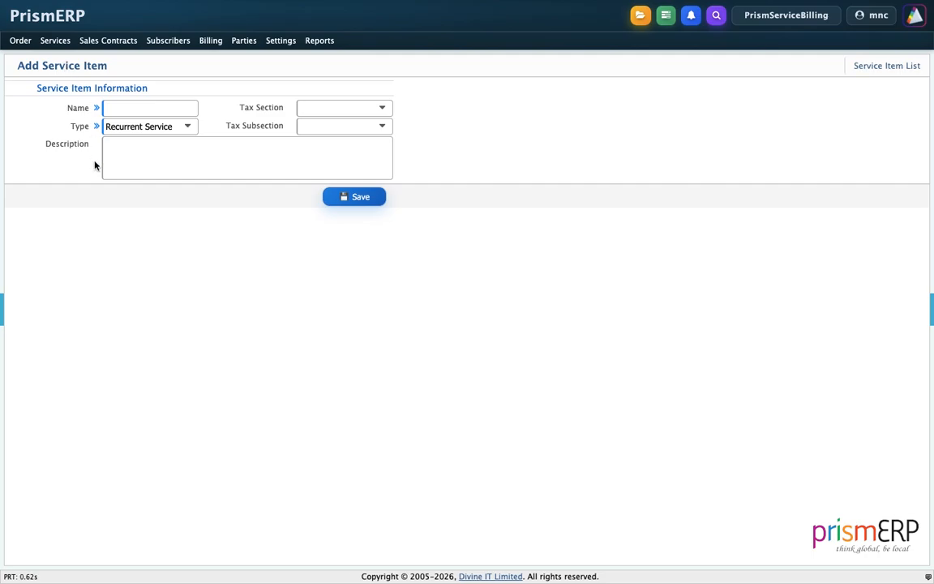
{"action": "left_click", "coordinate": [130, 106]}
{"action": "type", "text": "Maintenance Service"}
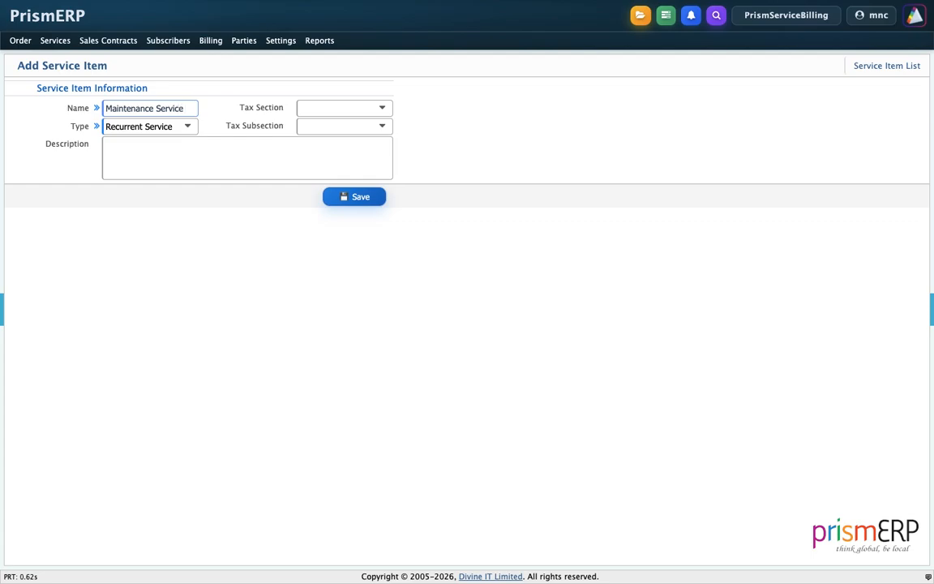
{"action": "left_click", "coordinate": [126, 156]}
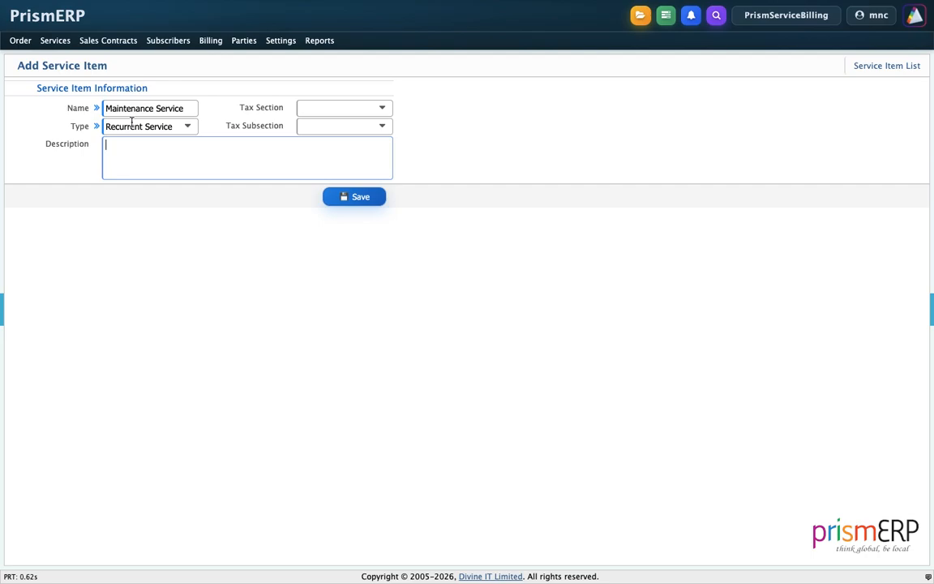
{"action": "left_click", "coordinate": [131, 121]}
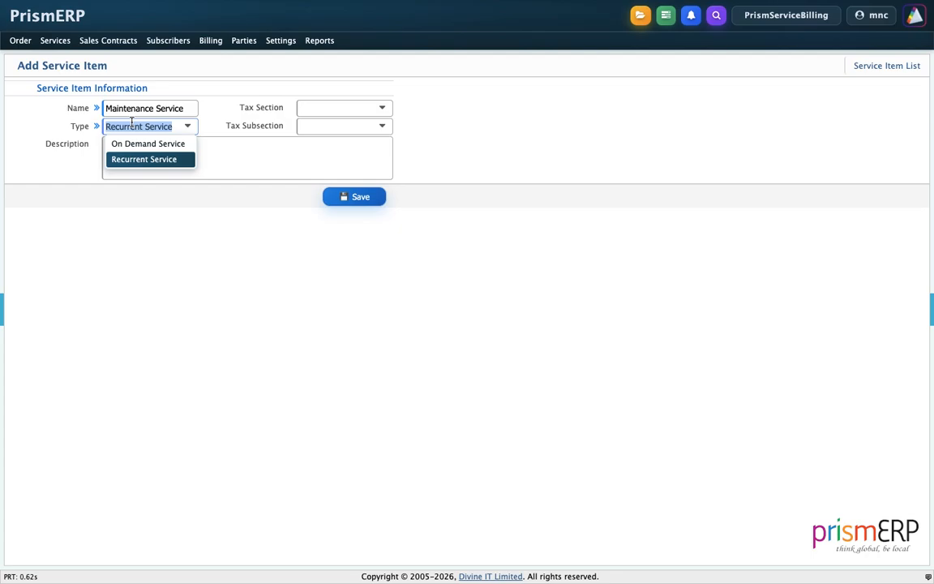
{"action": "left_click", "coordinate": [135, 156]}
{"action": "left_click", "coordinate": [228, 150]}
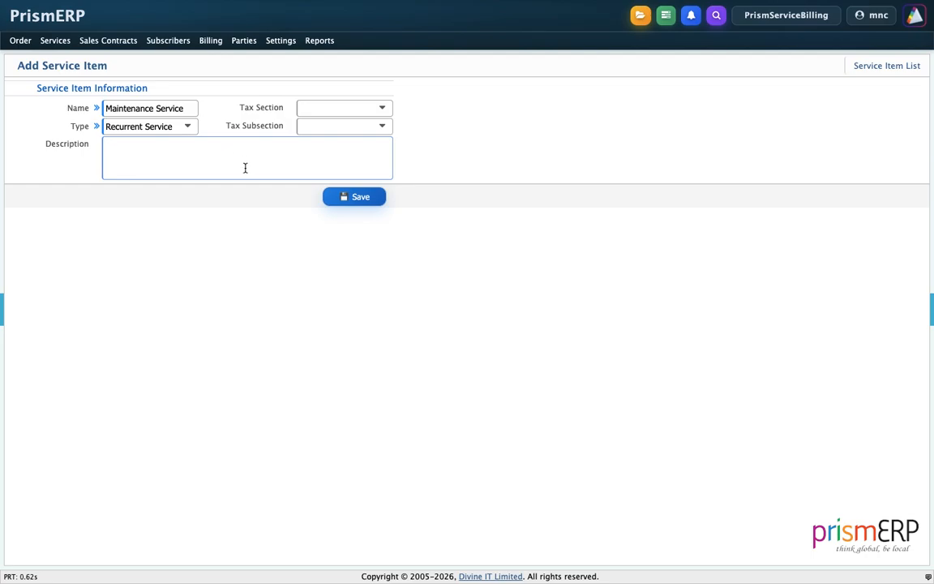
{"action": "left_click", "coordinate": [226, 277]}
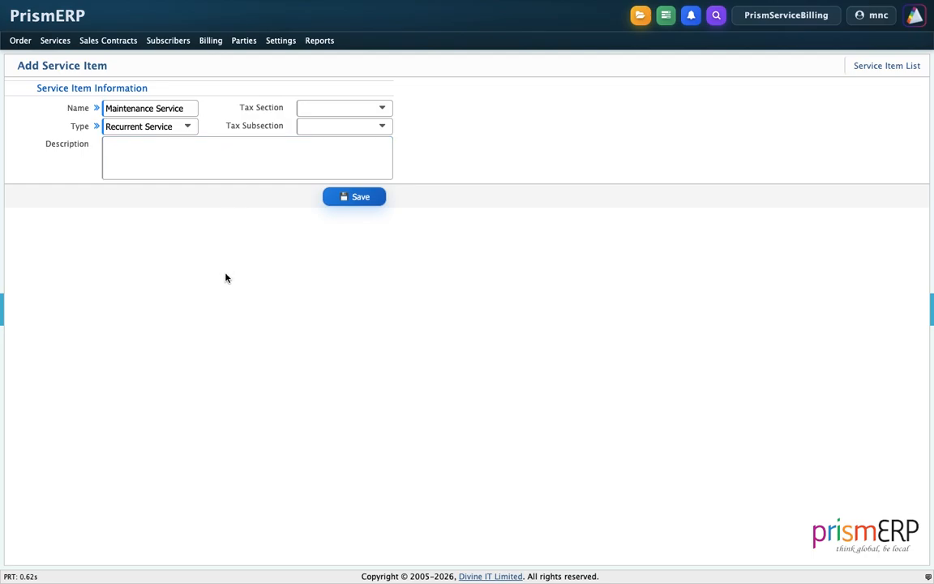
{"action": "left_click", "coordinate": [345, 199]}
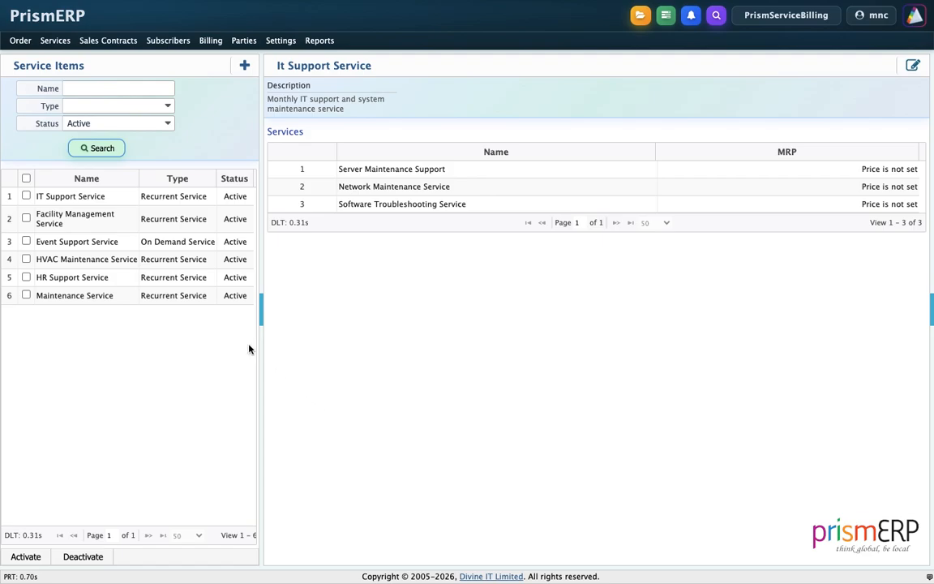
Start a new recurrent service and assign it to the Maintenance Service item
{"action": "left_click", "coordinate": [65, 44]}
{"action": "left_click", "coordinate": [71, 99]}
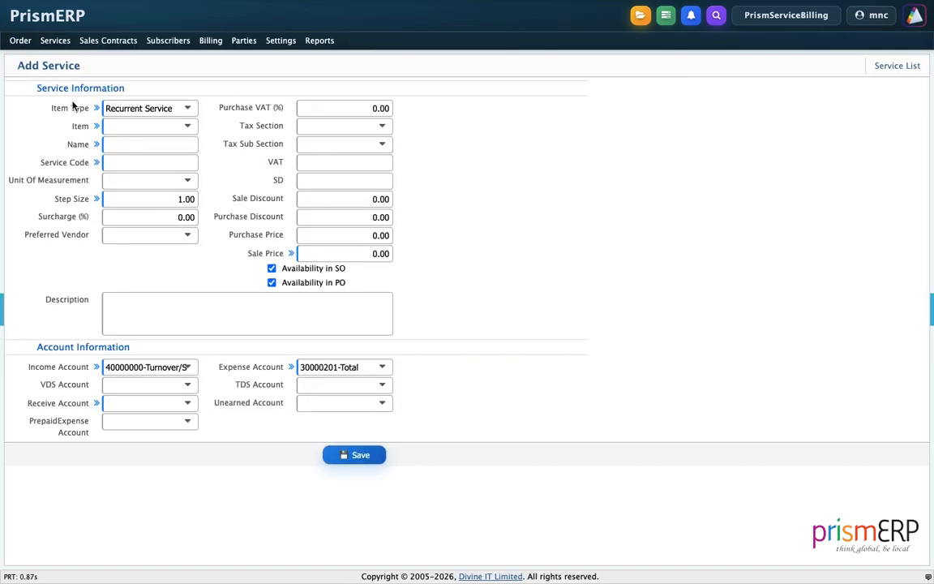
{"action": "left_click", "coordinate": [125, 125]}
{"action": "scroll", "coordinate": [133, 194], "scroll_direction": "down", "scroll_amount": 1}
{"action": "scroll", "coordinate": [134, 197], "scroll_direction": "down", "scroll_amount": 1}
{"action": "left_click", "coordinate": [134, 282]}
{"action": "left_click", "coordinate": [462, 216]}
Name the service Deep Cleaning Service and give it the service code SC-0098
{"action": "left_click", "coordinate": [153, 143]}
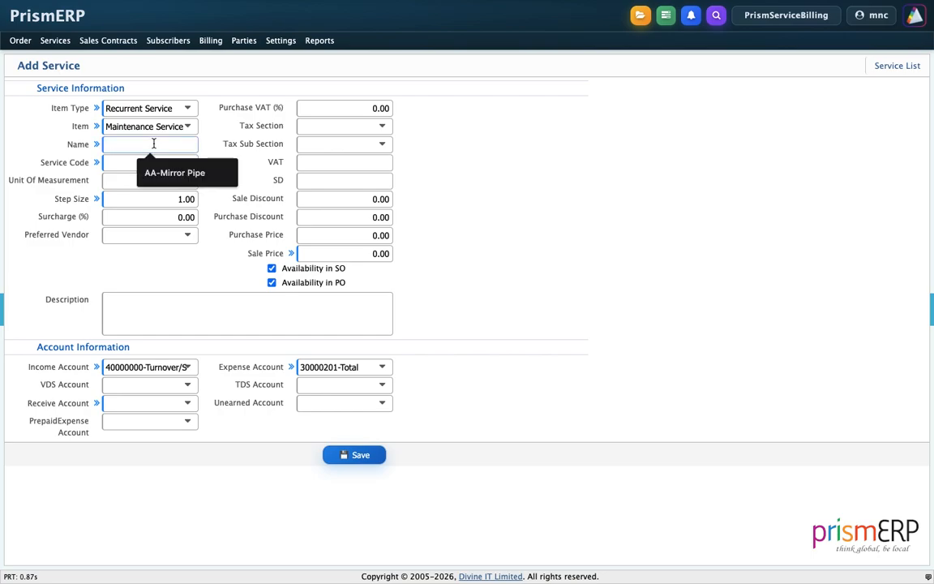
{"action": "type", "text": "Deep "}
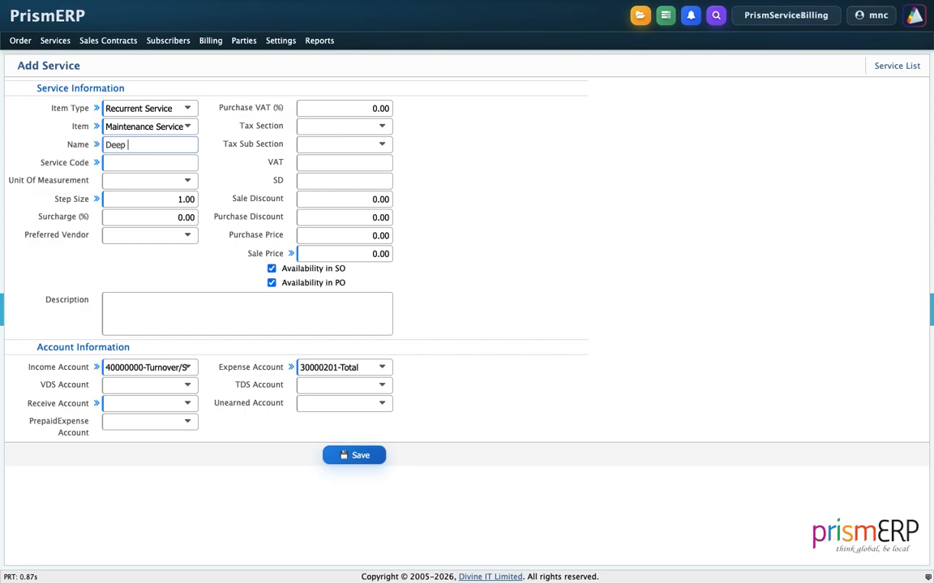
{"action": "type", "text": "Cleaning Service"}
{"action": "left_click", "coordinate": [142, 164]}
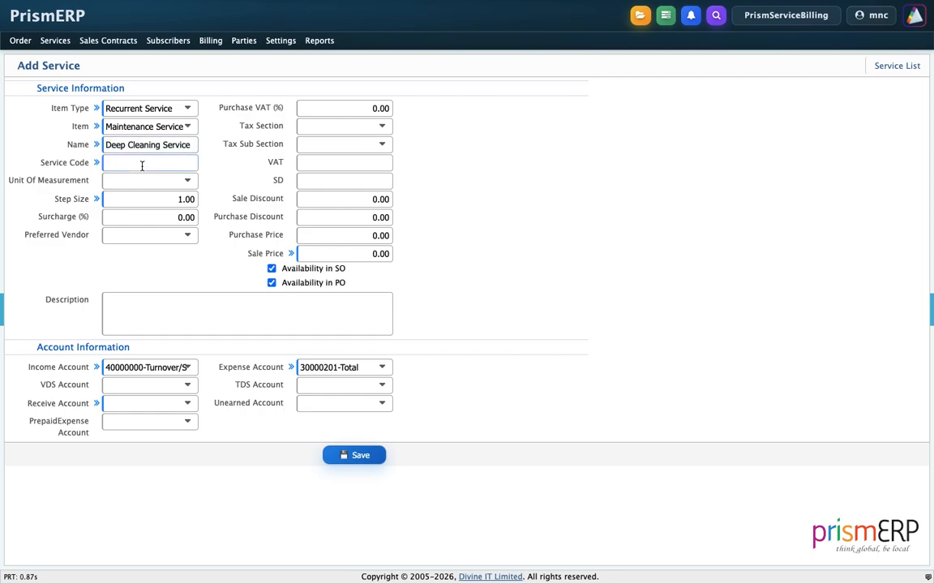
{"action": "type", "text": "SC-0098"}
Set the service's unit of measurement to Unit and its preferred vendor to Zakir Screw House
{"action": "left_click", "coordinate": [139, 180]}
{"action": "scroll", "coordinate": [133, 230], "scroll_direction": "down", "scroll_amount": 3}
{"action": "scroll", "coordinate": [128, 231], "scroll_direction": "down", "scroll_amount": 1}
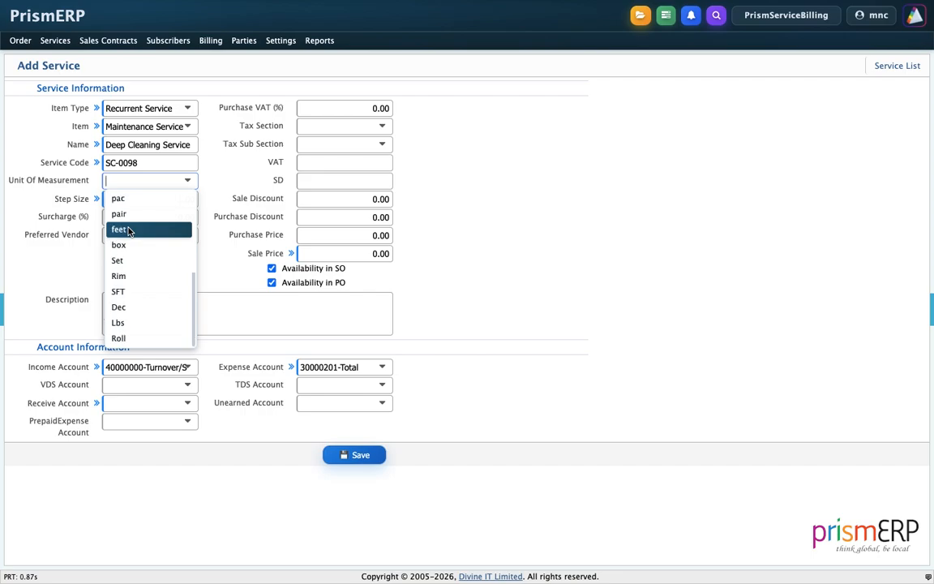
{"action": "scroll", "coordinate": [128, 231], "scroll_direction": "up", "scroll_amount": 5}
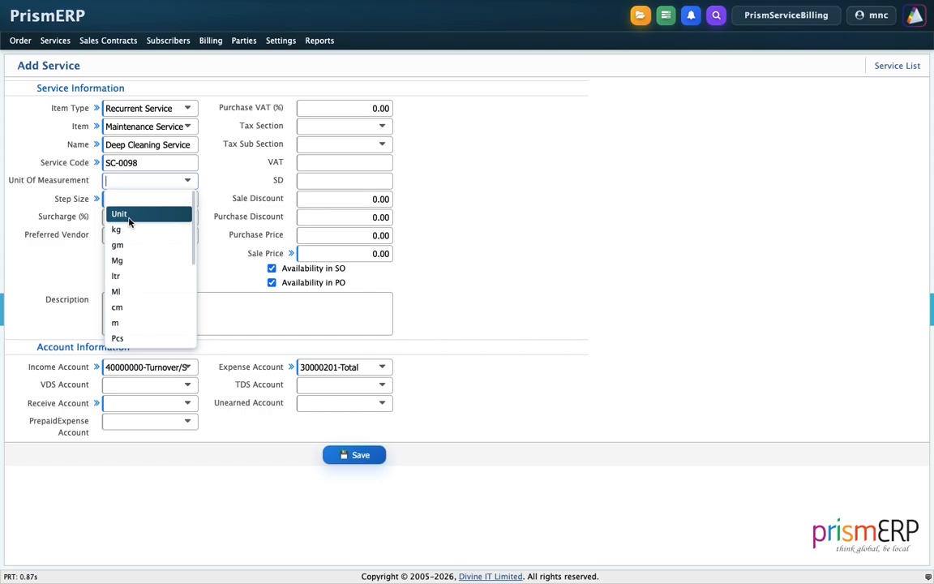
{"action": "left_click", "coordinate": [131, 213]}
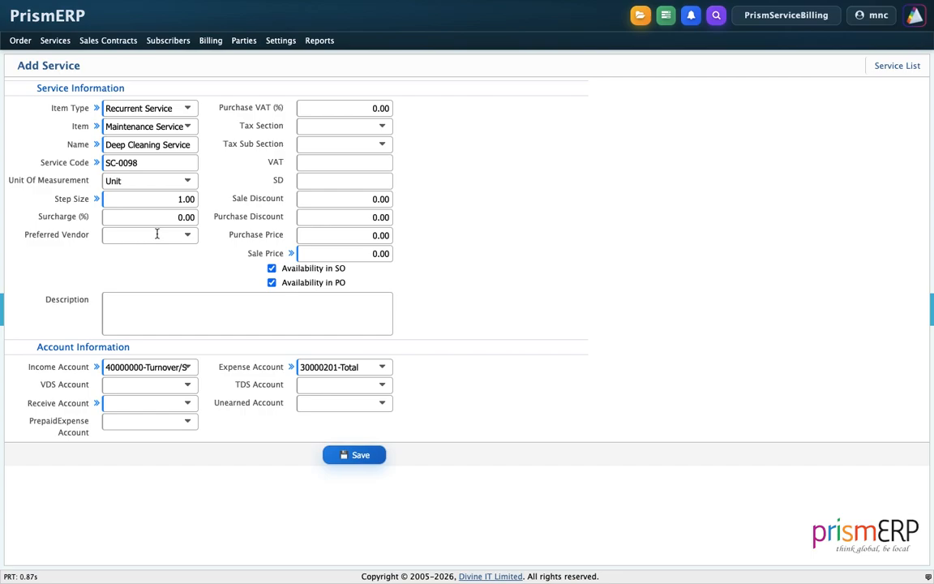
{"action": "left_click", "coordinate": [156, 235]}
{"action": "left_click", "coordinate": [153, 286]}
Set the service's purchase VAT, VAT and SD to 10.00 each
{"action": "left_click", "coordinate": [335, 103]}
{"action": "type", "text": "1"}
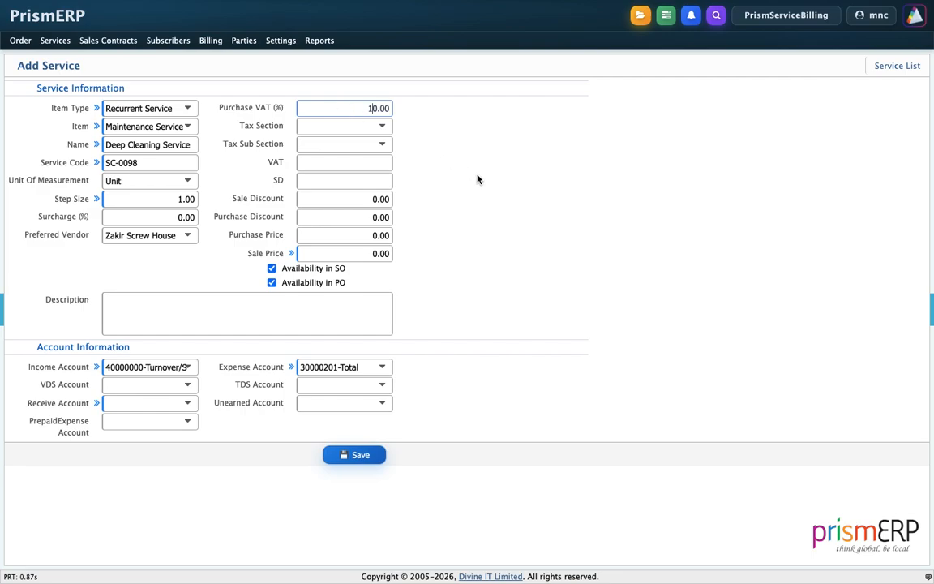
{"action": "left_click", "coordinate": [350, 159]}
{"action": "type", "text": "10.00"}
{"action": "left_click", "coordinate": [357, 179]}
{"action": "type", "text": "10.00"}
{"action": "left_click", "coordinate": [436, 211]}
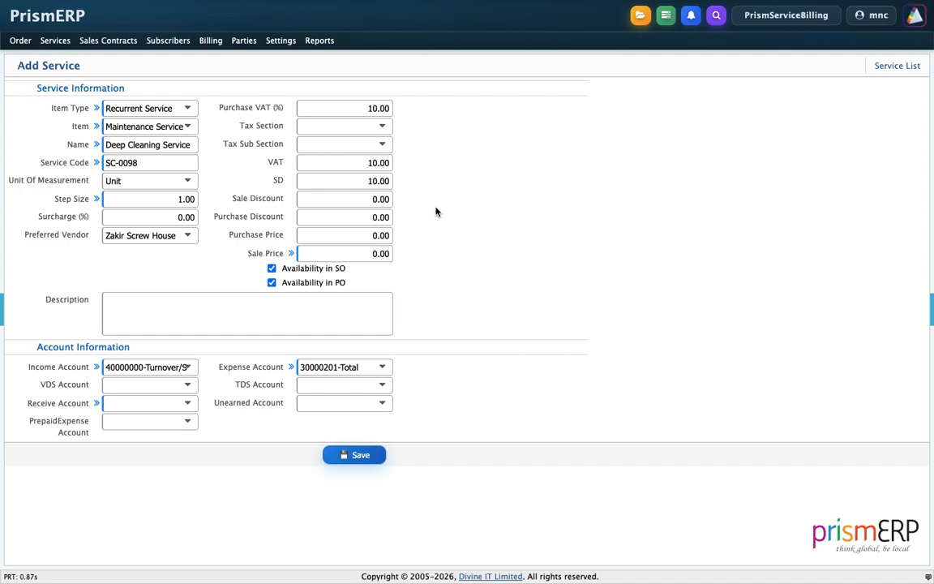
Set the service's sale discount and purchase discount to 10.00 each
{"action": "left_click", "coordinate": [353, 201]}
{"action": "type", "text": "0"}
{"action": "key", "text": "BackSpace"}
{"action": "left_click", "coordinate": [350, 216]}
{"action": "type", "text": "1"}
Set the service's purchase price to 5900.00 and its sale price to 6500.00
{"action": "left_click", "coordinate": [372, 234]}
{"action": "type", "text": "590"}
{"action": "left_click", "coordinate": [369, 252]}
{"action": "type", "text": "5"}
{"action": "key", "text": "BackSpace"}
{"action": "type", "text": "650"}
Assign 142000-Suspense Accounts as the VDS account and 104.9.9-Performance Guarantee as the receive account
{"action": "left_click", "coordinate": [121, 385]}
{"action": "left_click", "coordinate": [124, 434]}
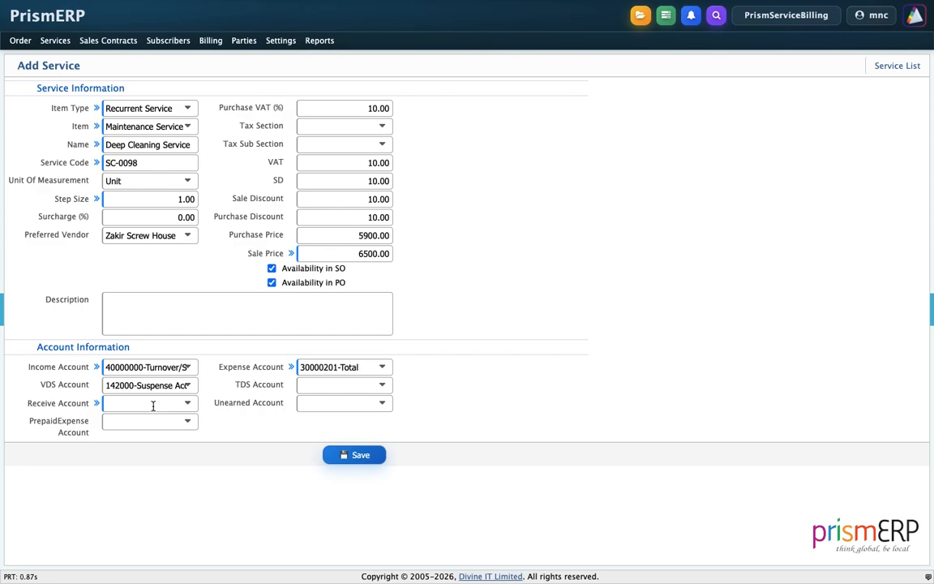
{"action": "left_click", "coordinate": [126, 402]}
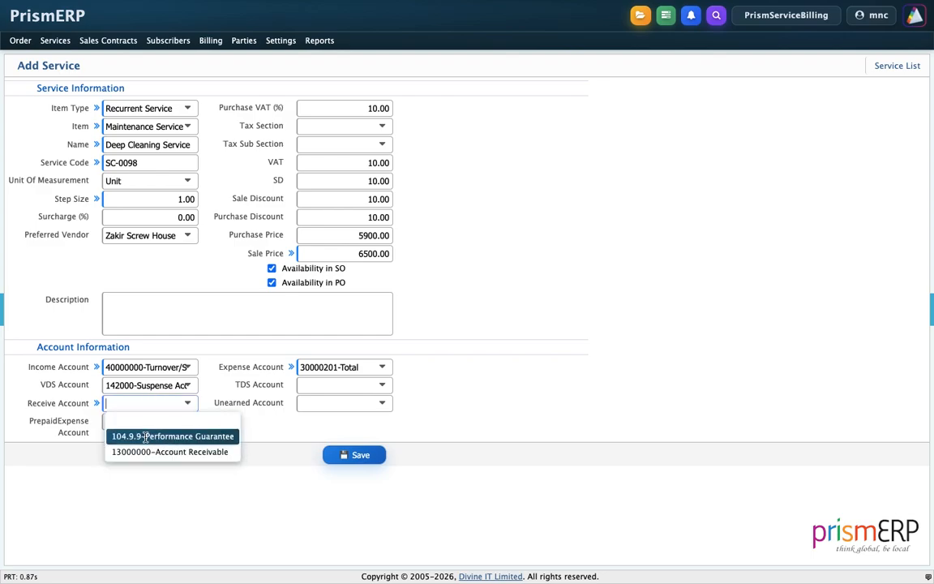
{"action": "left_click", "coordinate": [113, 435]}
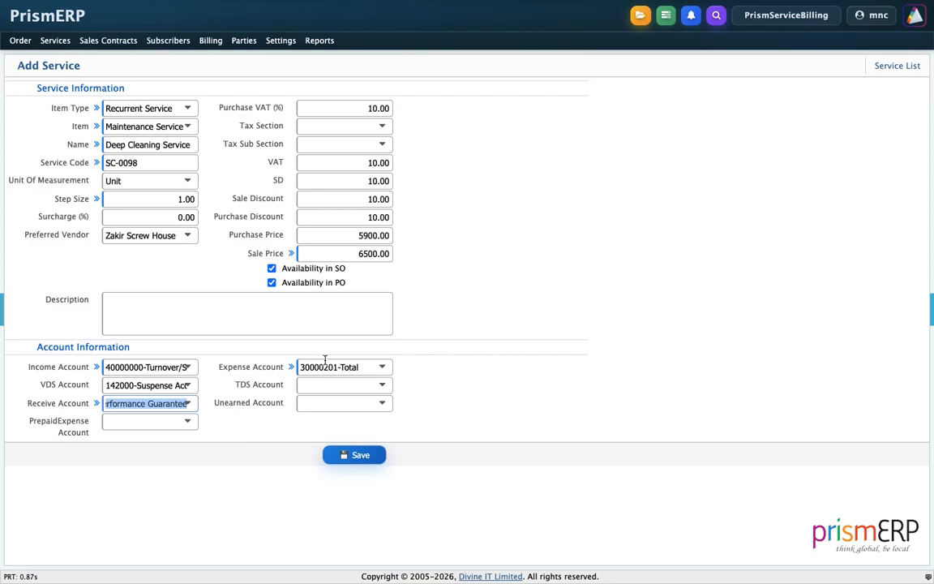
Assign 200540012-Provisions LC Port Charge as the TDS account and 206-Unearned Revenue as the unearned account, and save the service
{"action": "left_click", "coordinate": [319, 384]}
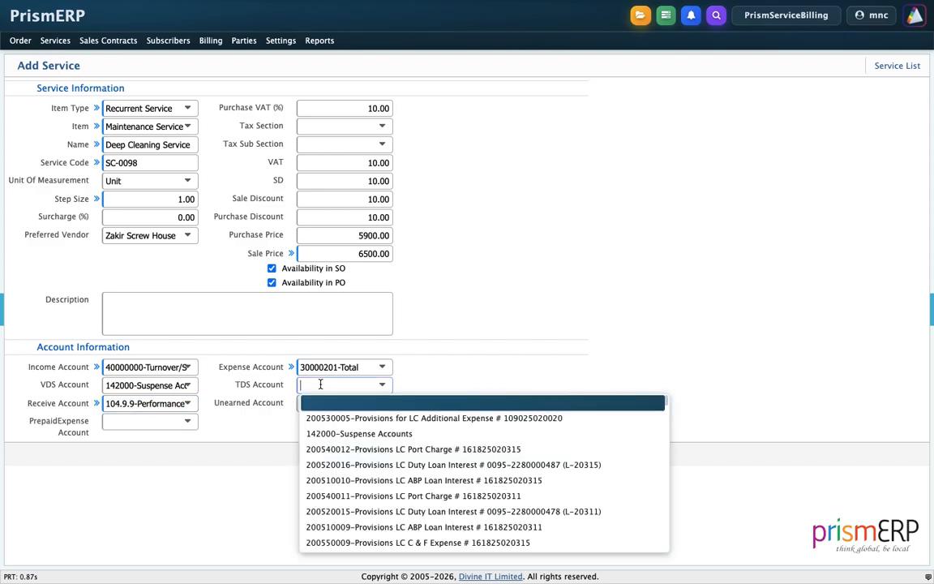
{"action": "left_click", "coordinate": [323, 449]}
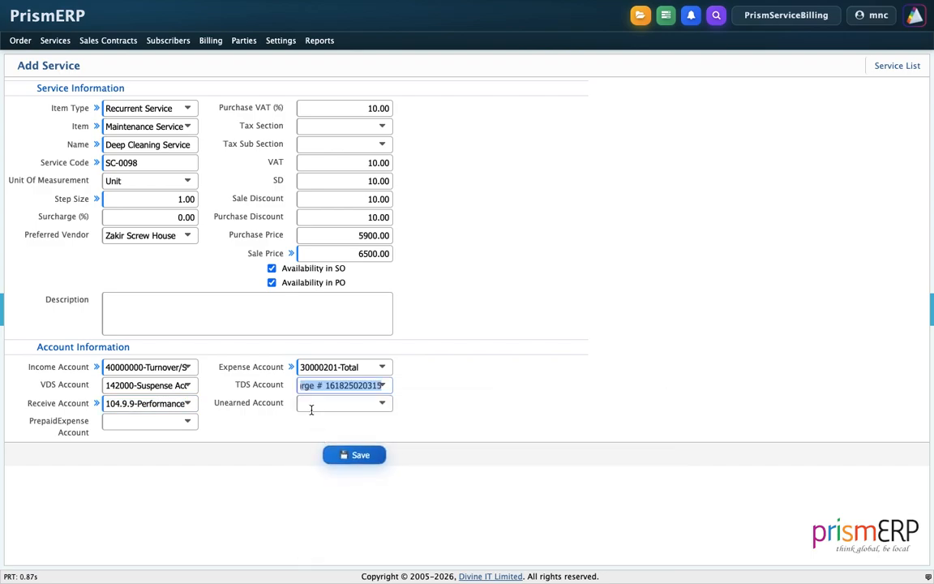
{"action": "left_click", "coordinate": [312, 403]}
{"action": "left_click", "coordinate": [311, 442]}
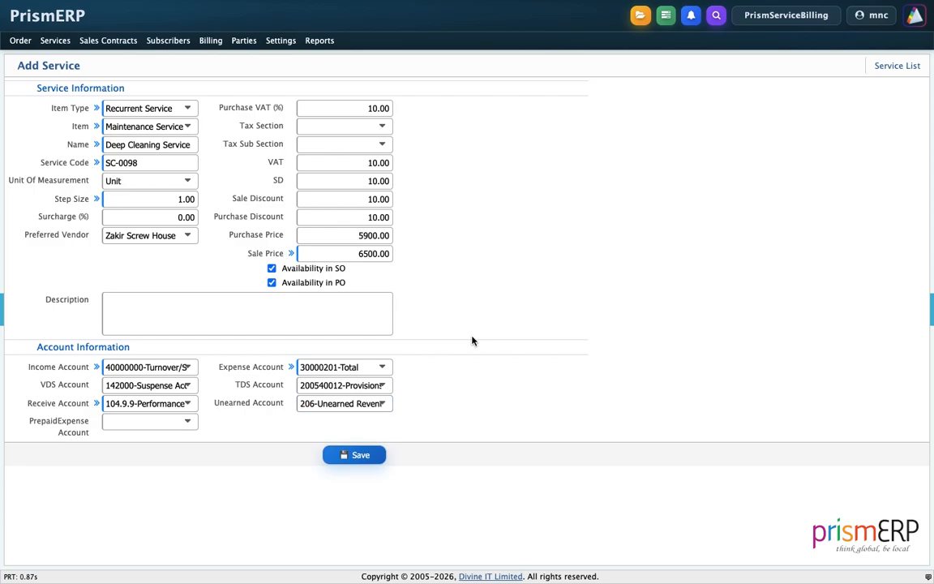
{"action": "left_click", "coordinate": [365, 453]}
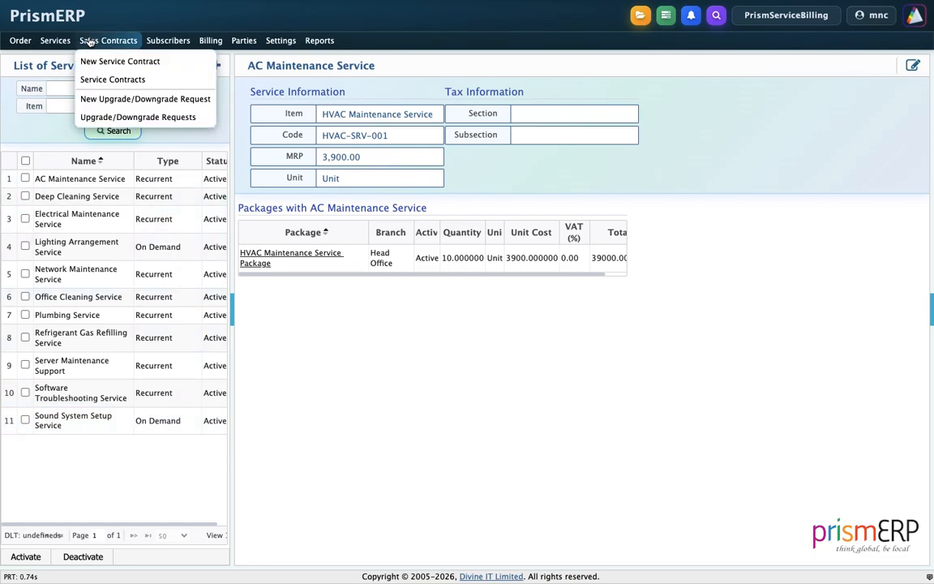
Start a new service package named Maintenance Service Package for the Head Office branch
{"action": "mouse_move", "coordinate": [70, 43]}
{"action": "left_click", "coordinate": [78, 137]}
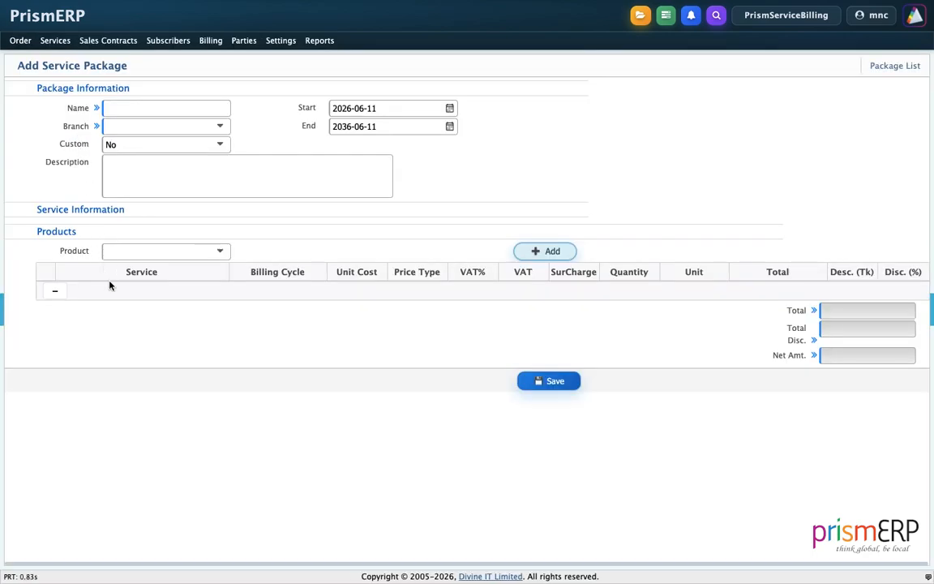
{"action": "left_click", "coordinate": [166, 108]}
{"action": "type", "text": "Mainte"}
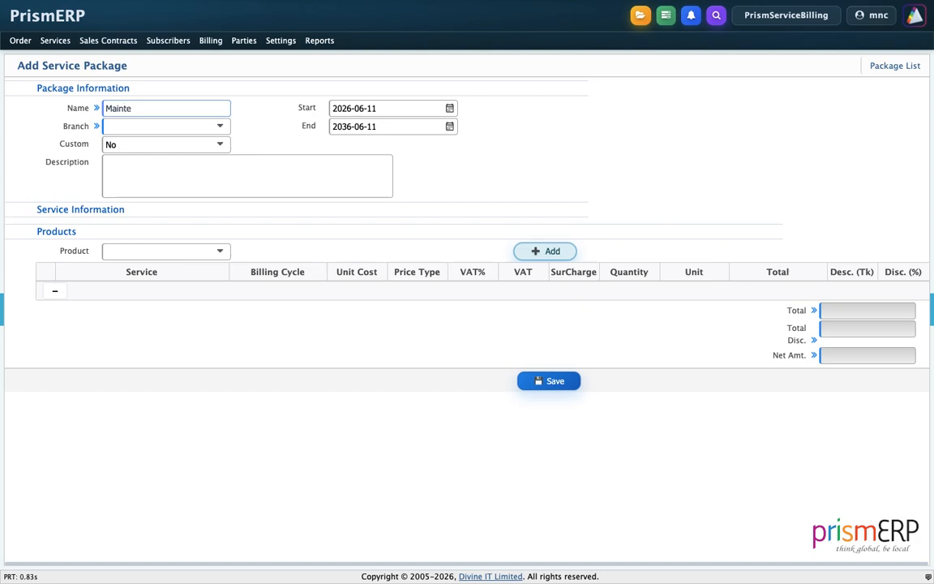
{"action": "type", "text": "nance Serv"}
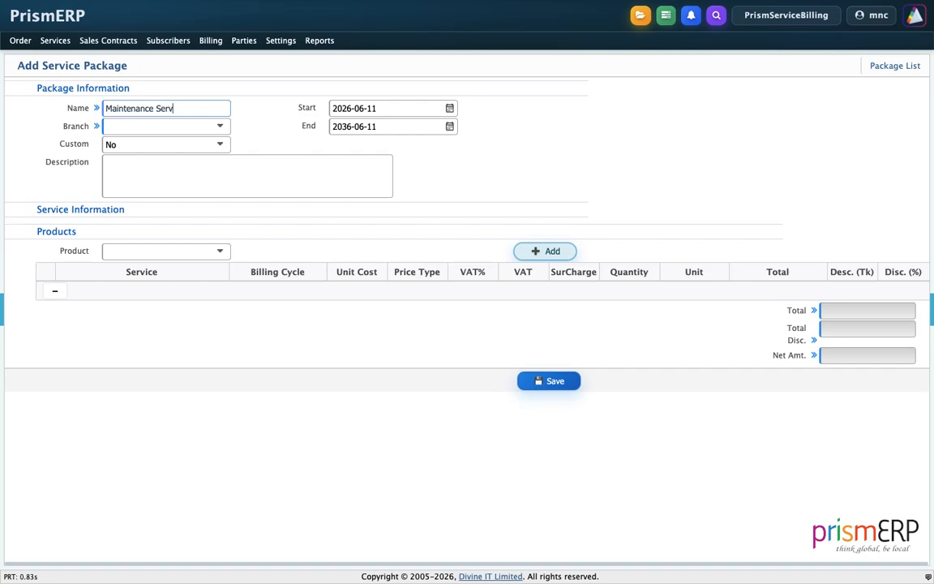
{"action": "type", "text": "ice Package"}
{"action": "left_click", "coordinate": [251, 128]}
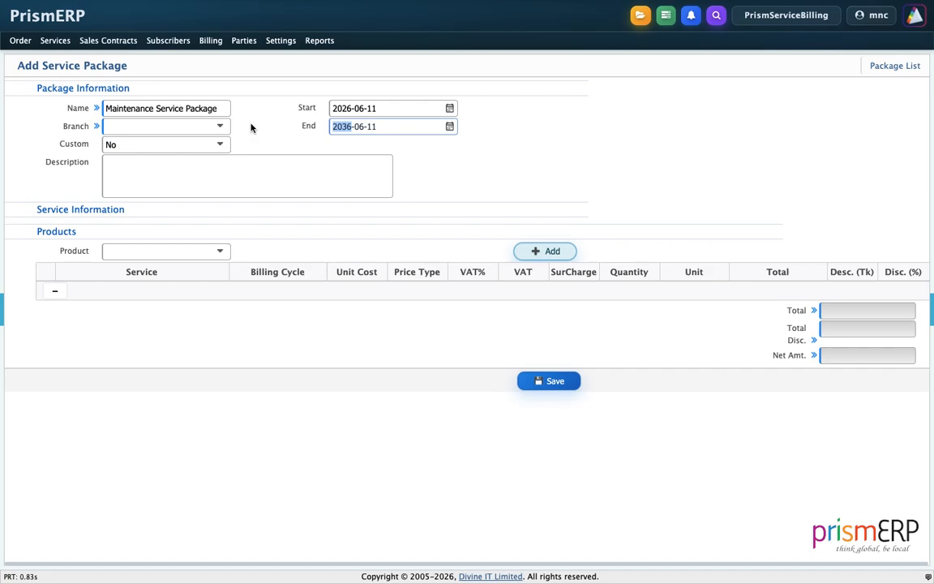
{"action": "left_click", "coordinate": [183, 126]}
{"action": "left_click", "coordinate": [163, 191]}
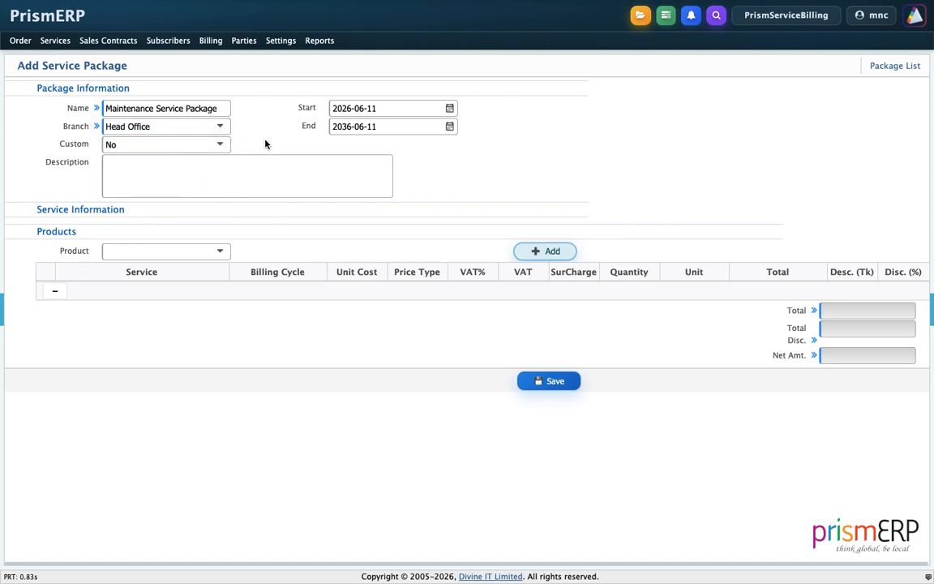
Set the package's start date to 2026-01-01 and its end date to 2036-12-31
{"action": "left_click", "coordinate": [450, 109]}
{"action": "left_click", "coordinate": [361, 108]}
{"action": "type", "text": "01"}
{"action": "left_click", "coordinate": [422, 166]}
{"action": "left_click", "coordinate": [356, 126]}
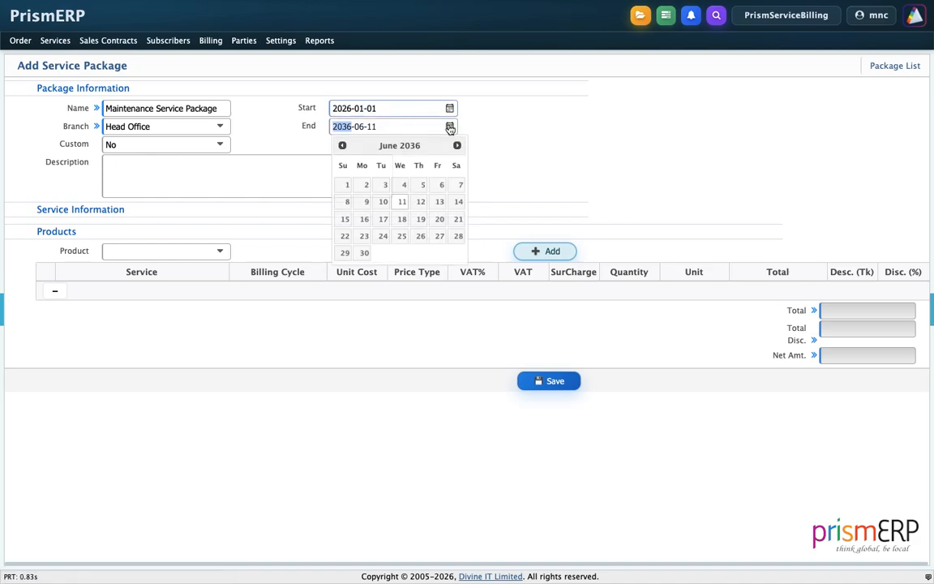
{"action": "left_click", "coordinate": [358, 127]}
{"action": "type", "text": "12"}
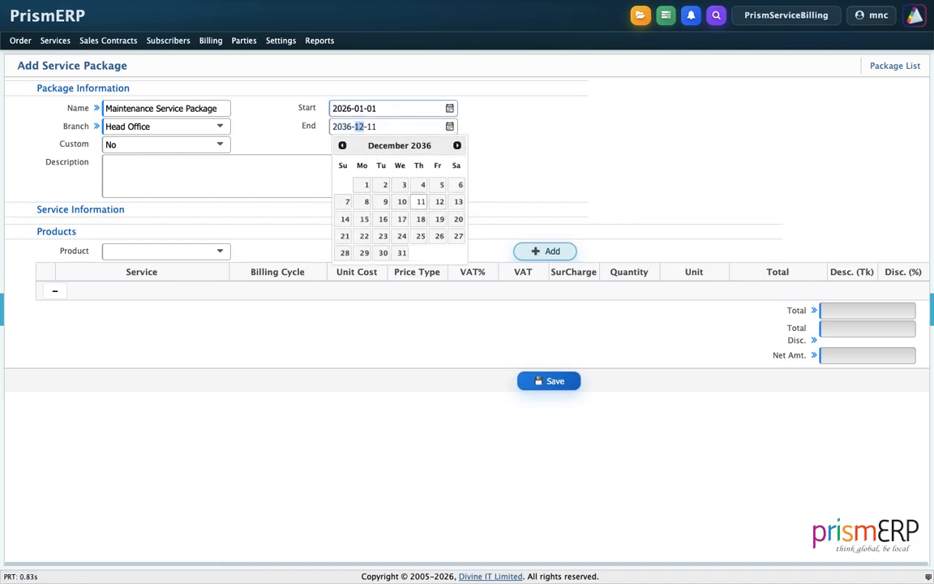
{"action": "left_click", "coordinate": [401, 252]}
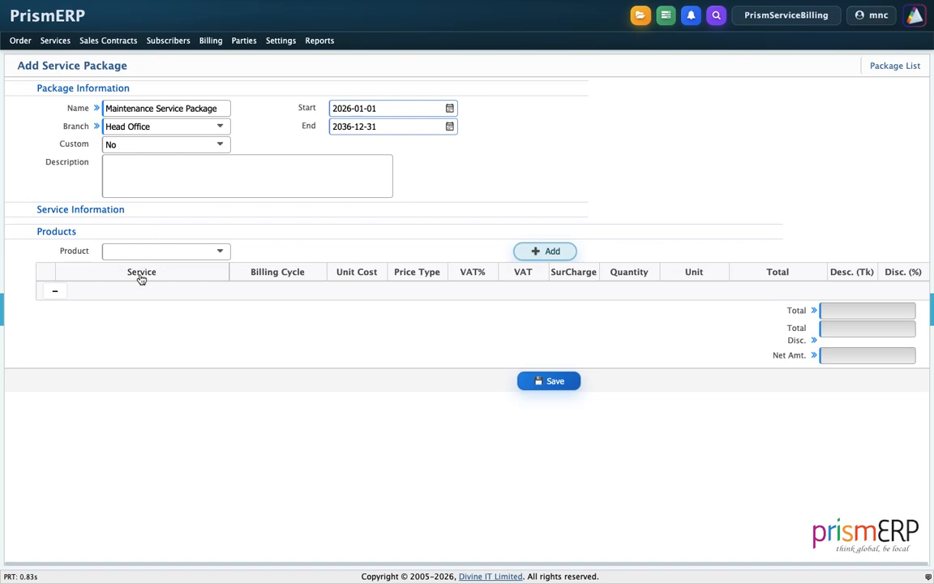
Add S-HVAC-SRV-001-AC Maintenance Service to the package's products
{"action": "left_click", "coordinate": [151, 250]}
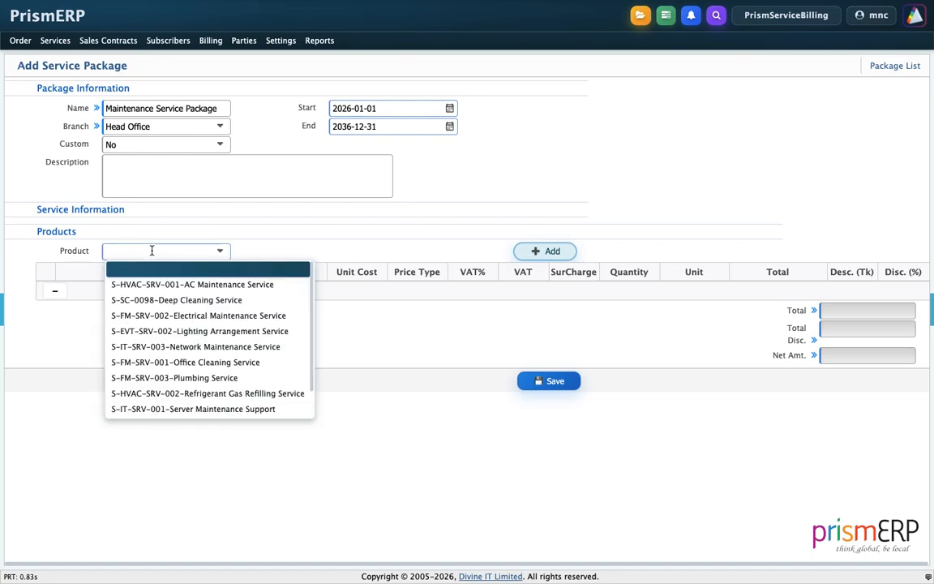
{"action": "left_click", "coordinate": [146, 284]}
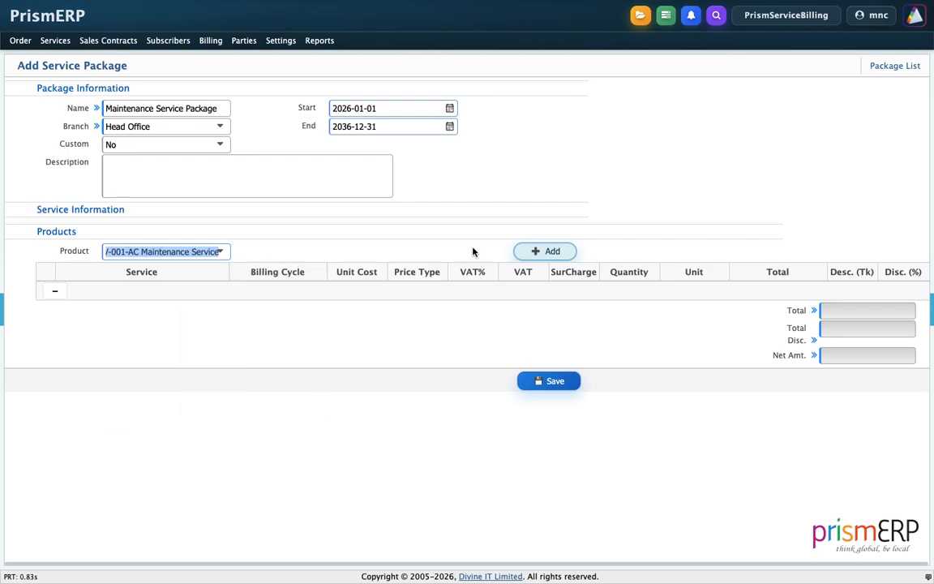
{"action": "left_click", "coordinate": [519, 251]}
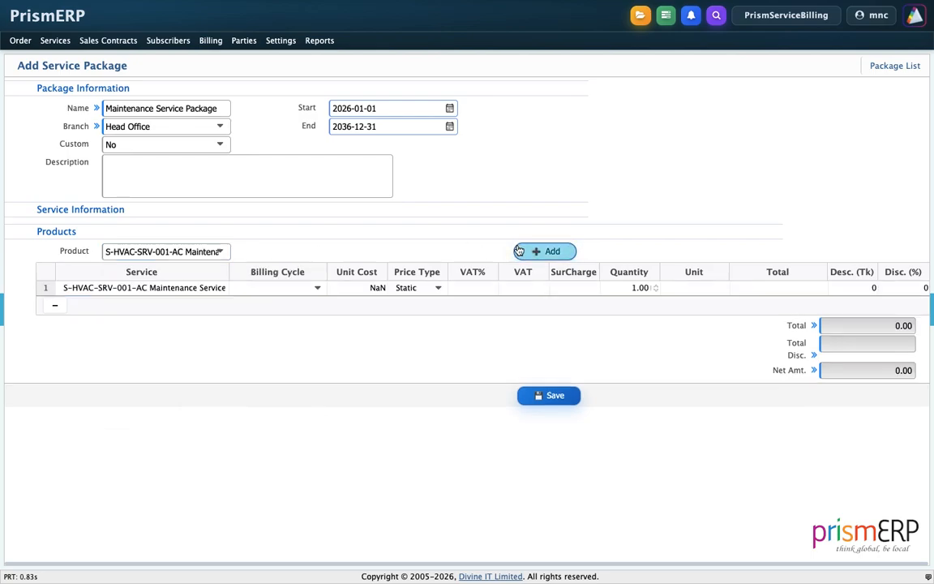
Add S-SC-0098-Deep Cleaning Service and S-FM-SRV-003-Plumbing Service to the package's products
{"action": "left_click", "coordinate": [144, 250]}
{"action": "left_click", "coordinate": [137, 300]}
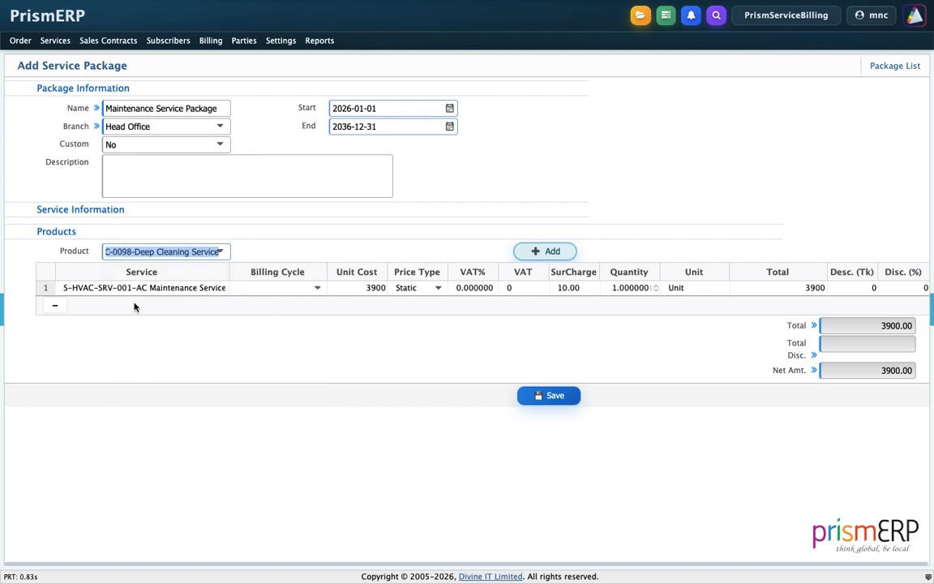
{"action": "left_click", "coordinate": [519, 251]}
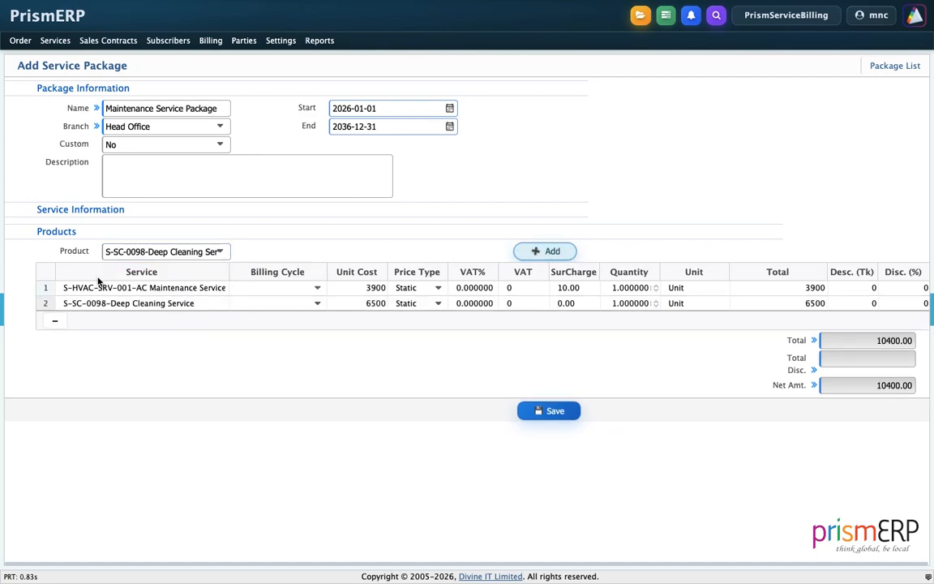
{"action": "left_click", "coordinate": [120, 250]}
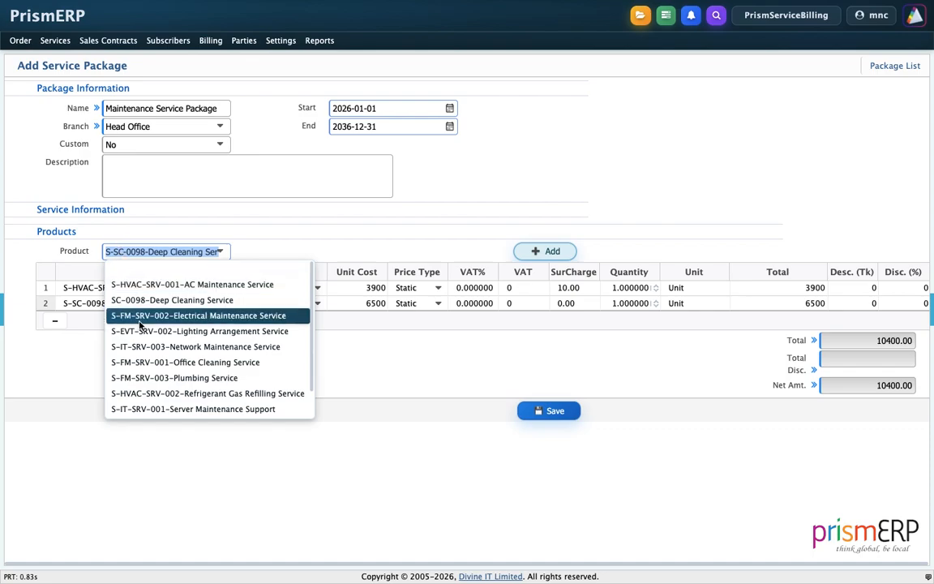
{"action": "left_click", "coordinate": [142, 377]}
{"action": "left_click", "coordinate": [541, 256]}
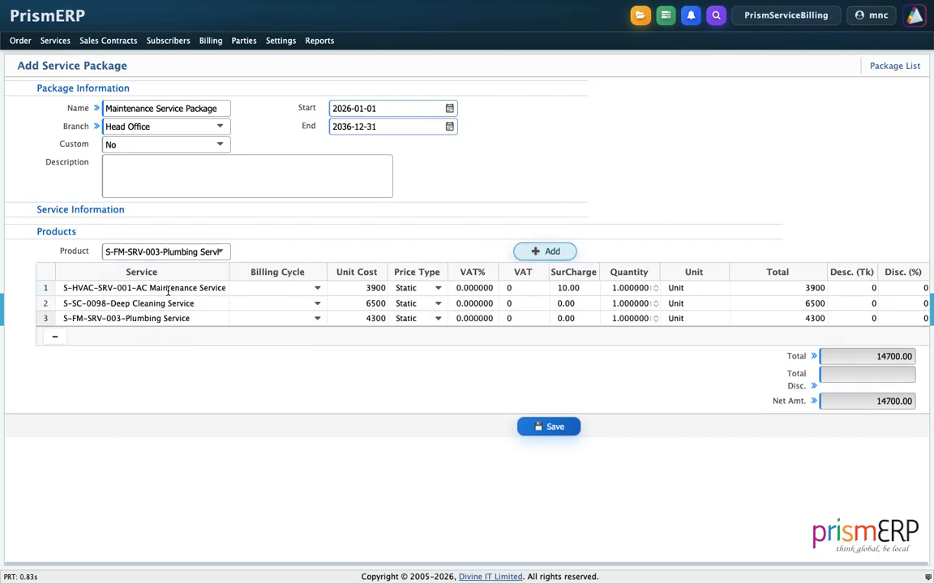
Add S-HVAC-SRV-002-Refrigerant Gas Refilling Service to the package's products
{"action": "left_click", "coordinate": [176, 251]}
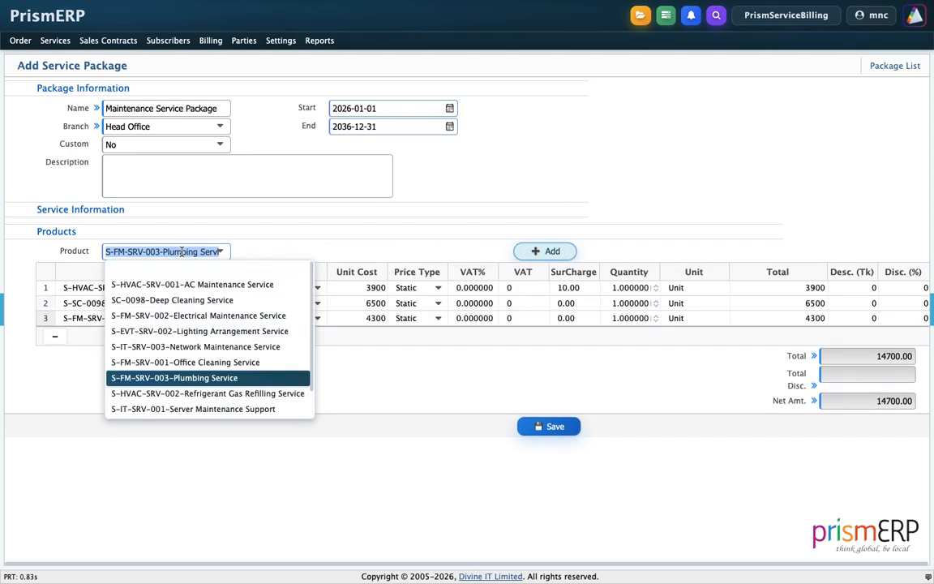
{"action": "left_click", "coordinate": [163, 393]}
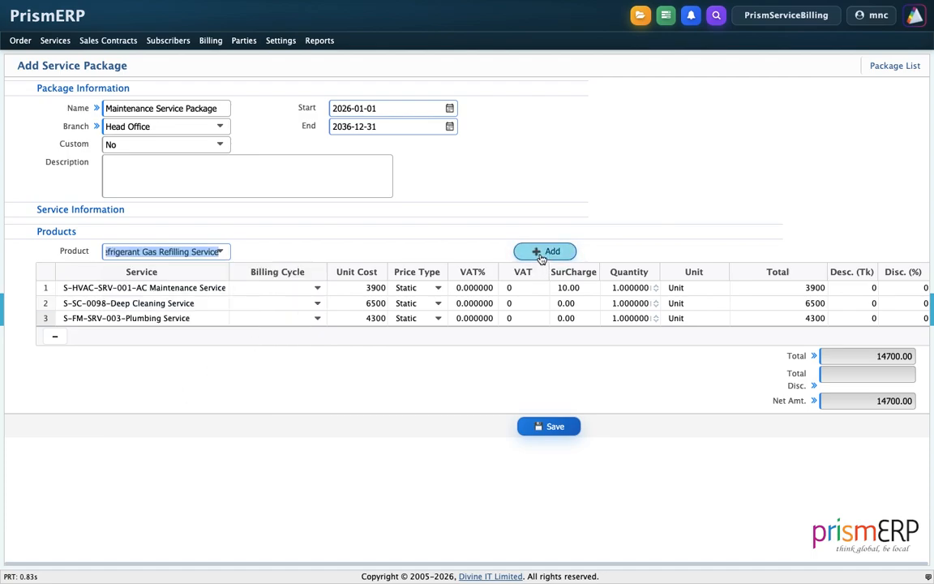
{"action": "left_click", "coordinate": [542, 254]}
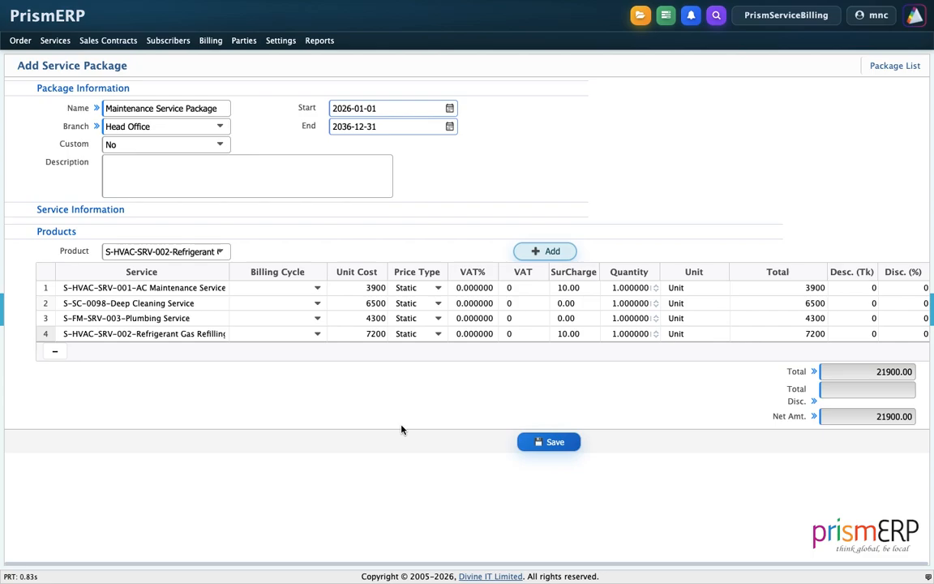
Set the billing cycle of all four services in the package to Monthly
{"action": "left_click", "coordinate": [267, 288]}
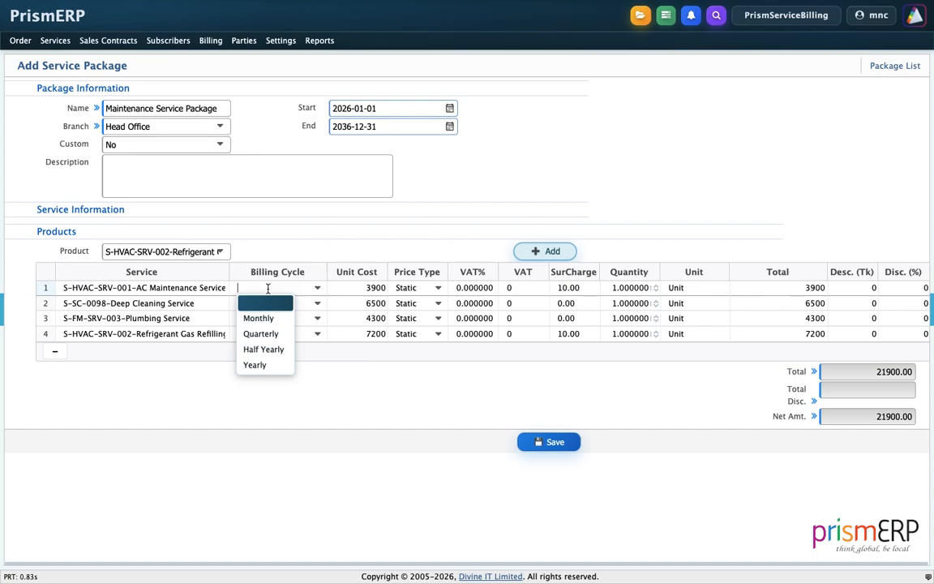
{"action": "left_click", "coordinate": [260, 318]}
{"action": "left_click", "coordinate": [263, 302]}
{"action": "left_click", "coordinate": [259, 333]}
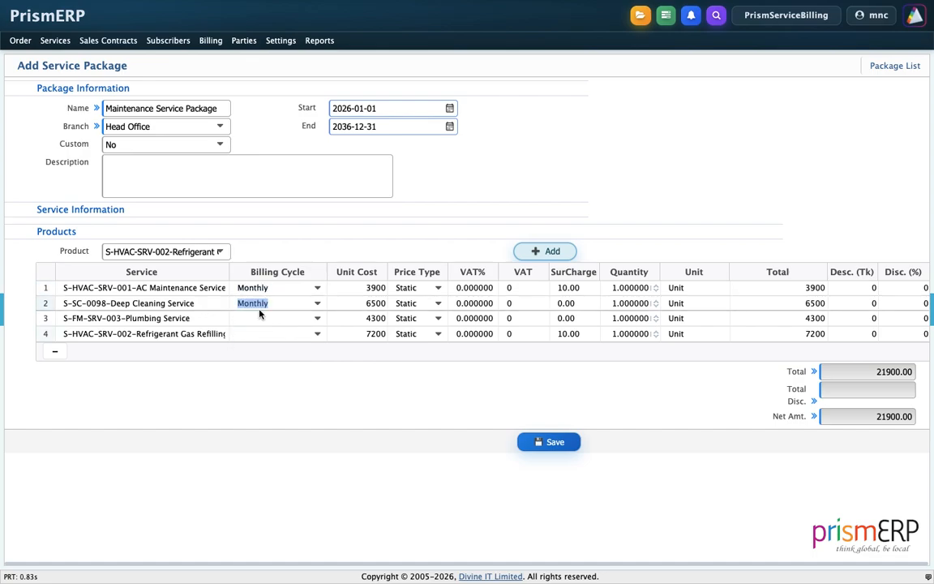
{"action": "left_click", "coordinate": [256, 319]}
{"action": "left_click", "coordinate": [256, 348]}
{"action": "left_click", "coordinate": [255, 333]}
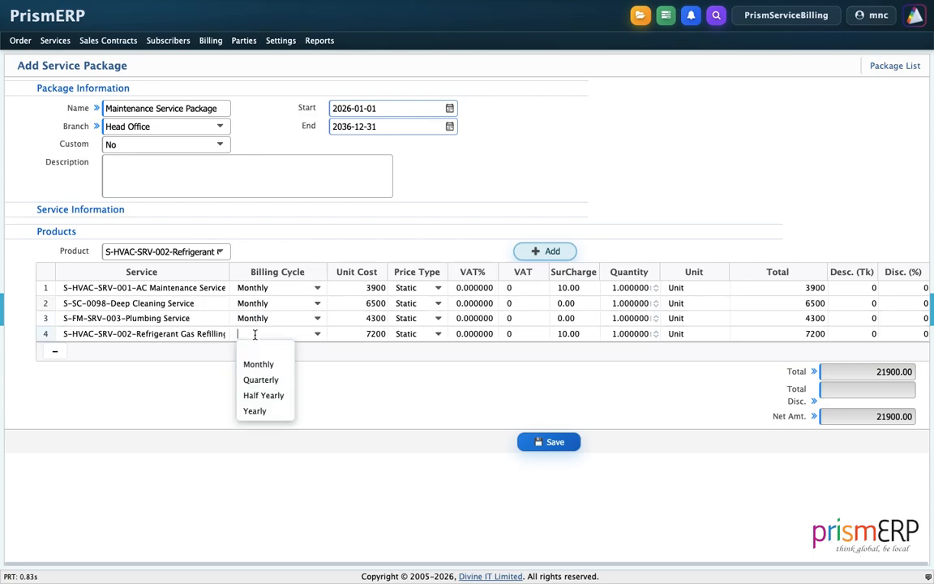
{"action": "left_click", "coordinate": [254, 354]}
{"action": "left_click", "coordinate": [261, 334]}
{"action": "left_click", "coordinate": [260, 359]}
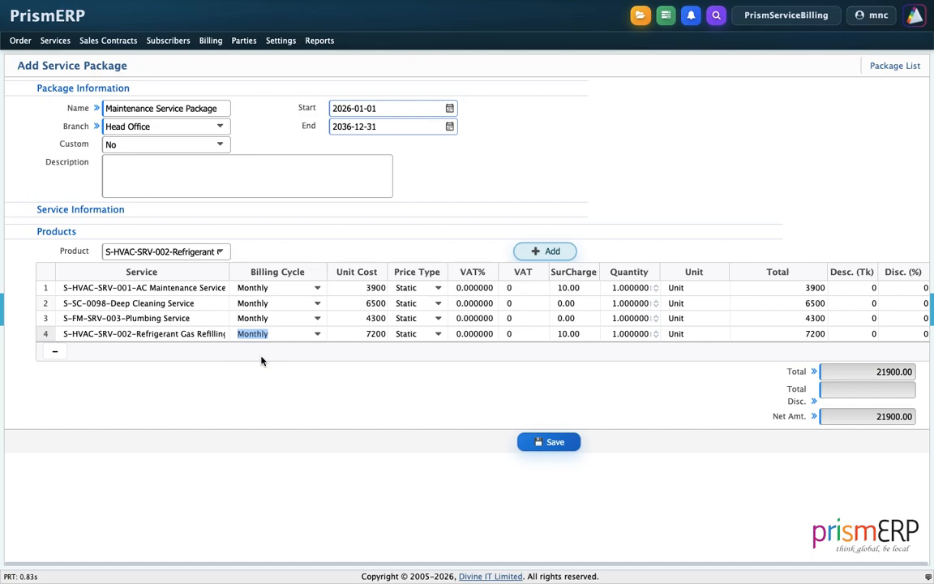
Set the price type of all four services in the package to Variable
{"action": "left_click", "coordinate": [415, 288]}
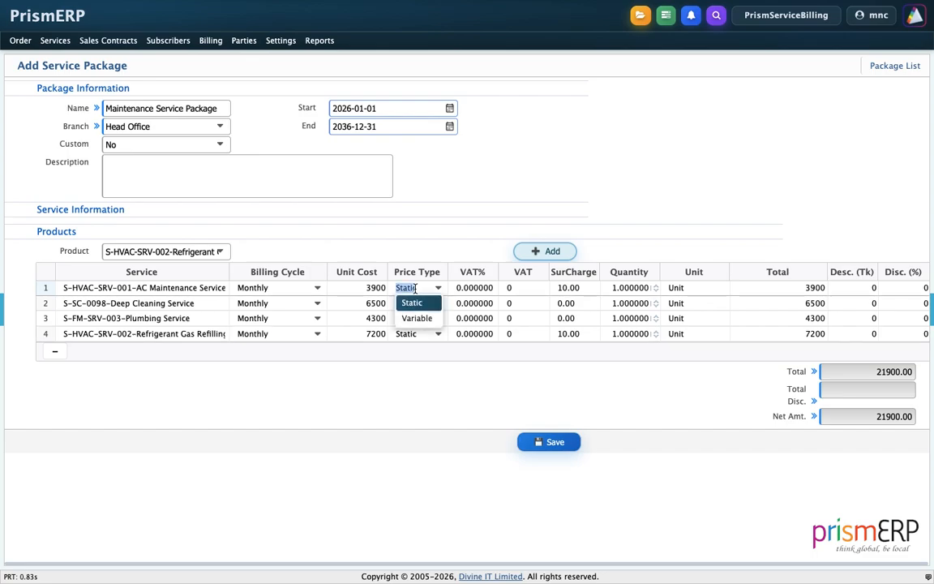
{"action": "left_click", "coordinate": [413, 318]}
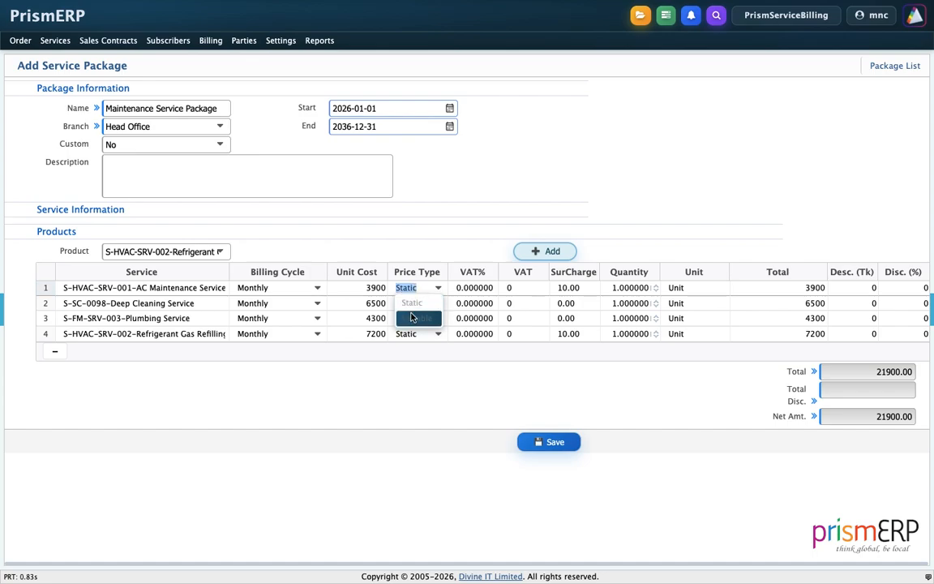
{"action": "left_click", "coordinate": [410, 303]}
{"action": "left_click", "coordinate": [414, 333]}
{"action": "left_click", "coordinate": [405, 318]}
{"action": "left_click", "coordinate": [413, 348]}
{"action": "left_click", "coordinate": [405, 333]}
{"action": "left_click", "coordinate": [410, 364]}
{"action": "left_click", "coordinate": [425, 373]}
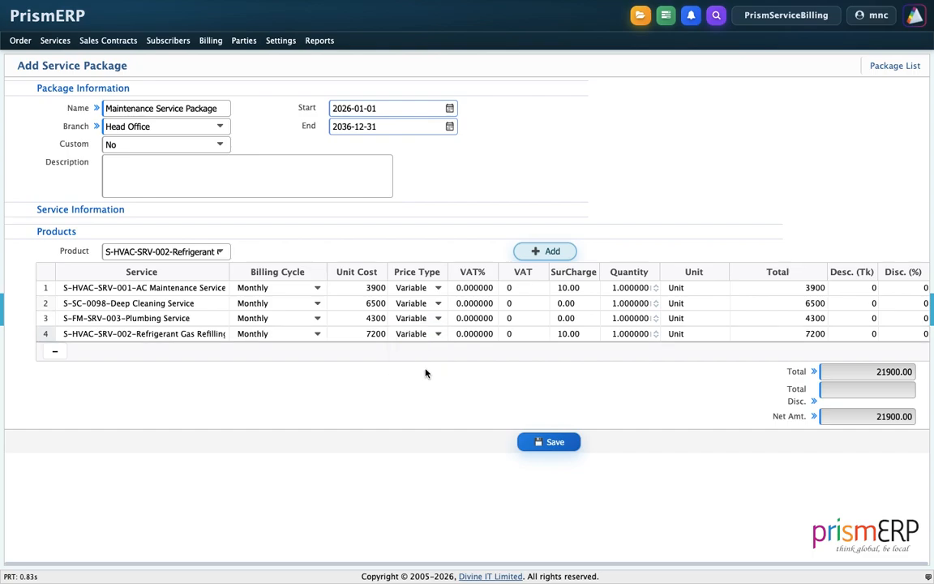
Set the VAT percentage of all four services in the package to 10
{"action": "left_click", "coordinate": [454, 287]}
{"action": "type", "text": "12-3"}
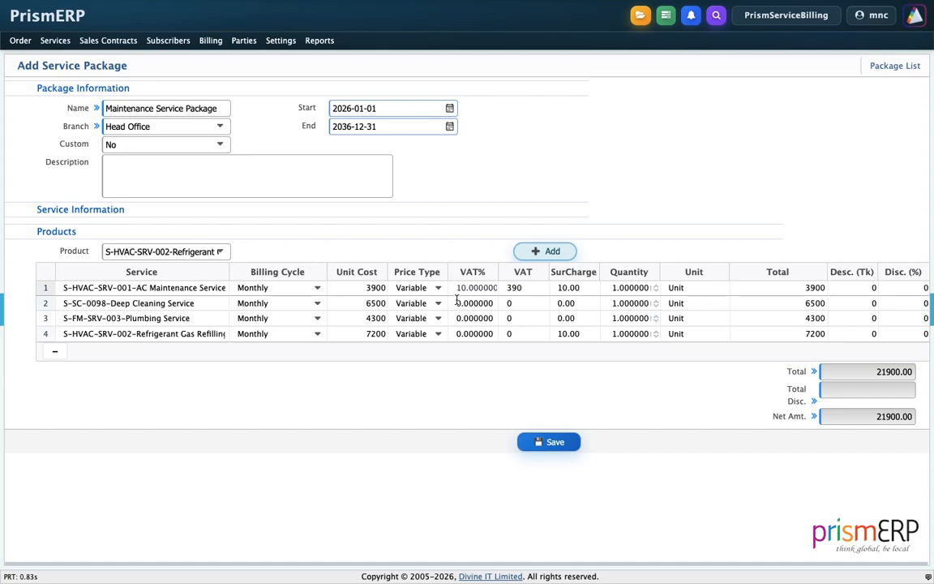
{"action": "type", "text": "1"}
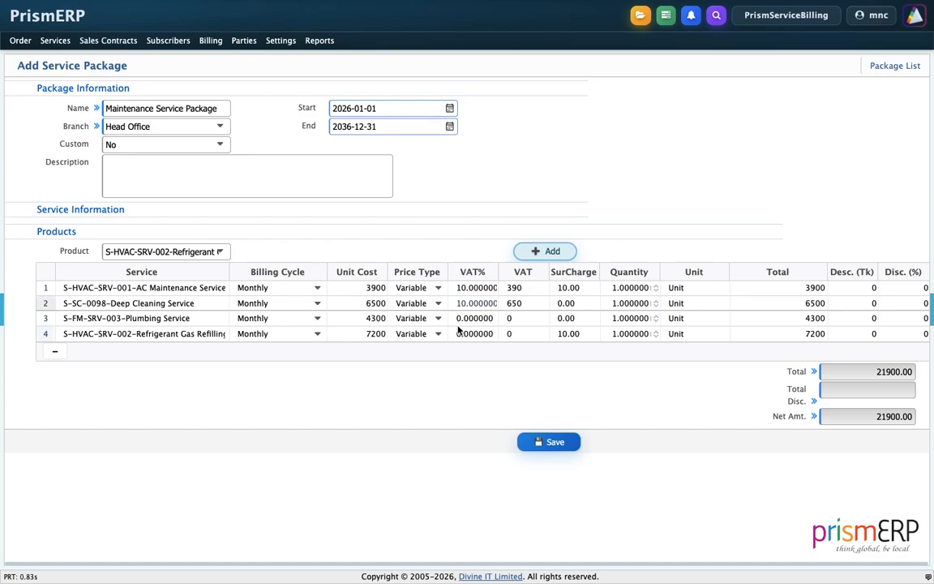
{"action": "left_click", "coordinate": [456, 319]}
{"action": "type", "text": "1"}
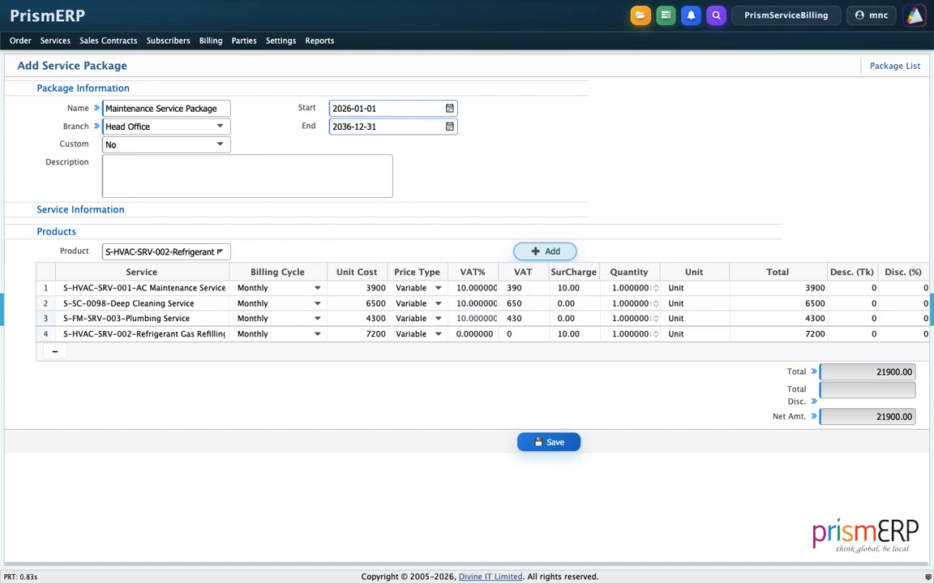
{"action": "left_click", "coordinate": [457, 332]}
{"action": "type", "text": "1"}
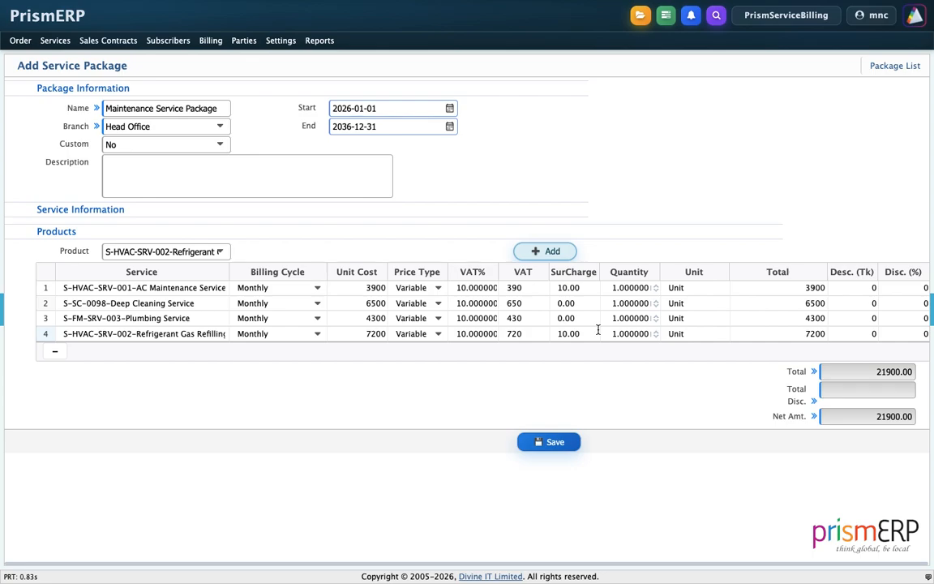
Set the quantity of all four services to 2 and save the service package
{"action": "left_click", "coordinate": [655, 285]}
{"action": "left_click", "coordinate": [656, 301]}
{"action": "left_click", "coordinate": [656, 316]}
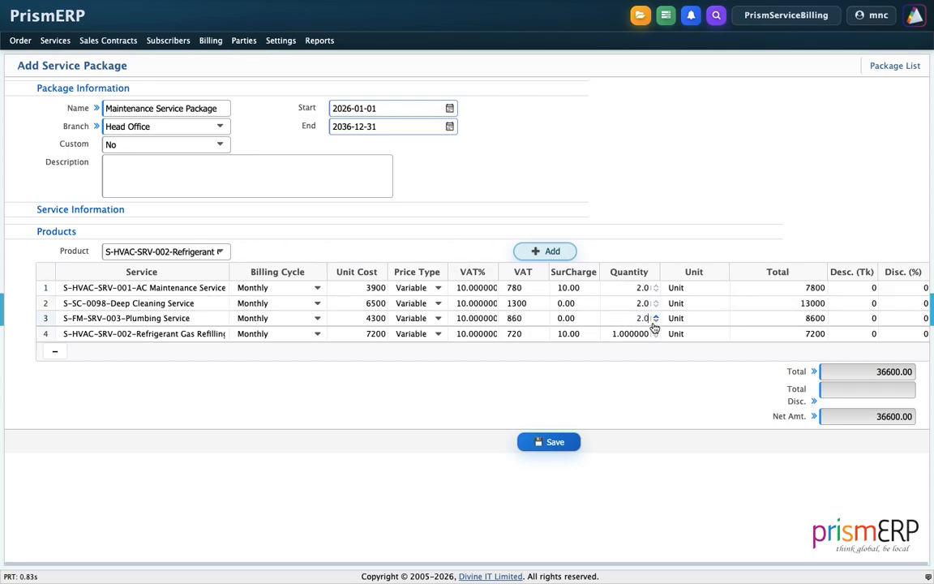
{"action": "left_click", "coordinate": [655, 331]}
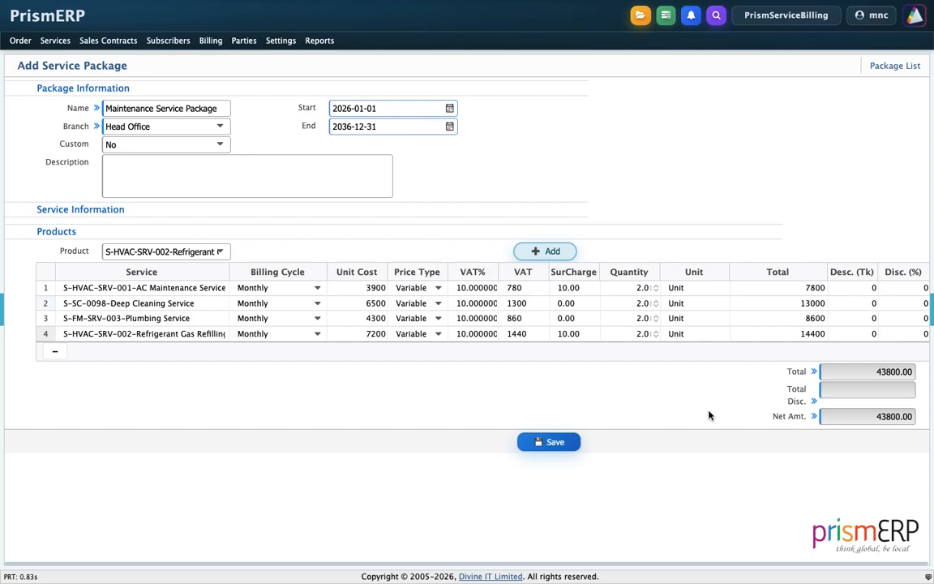
{"action": "left_click", "coordinate": [571, 442]}
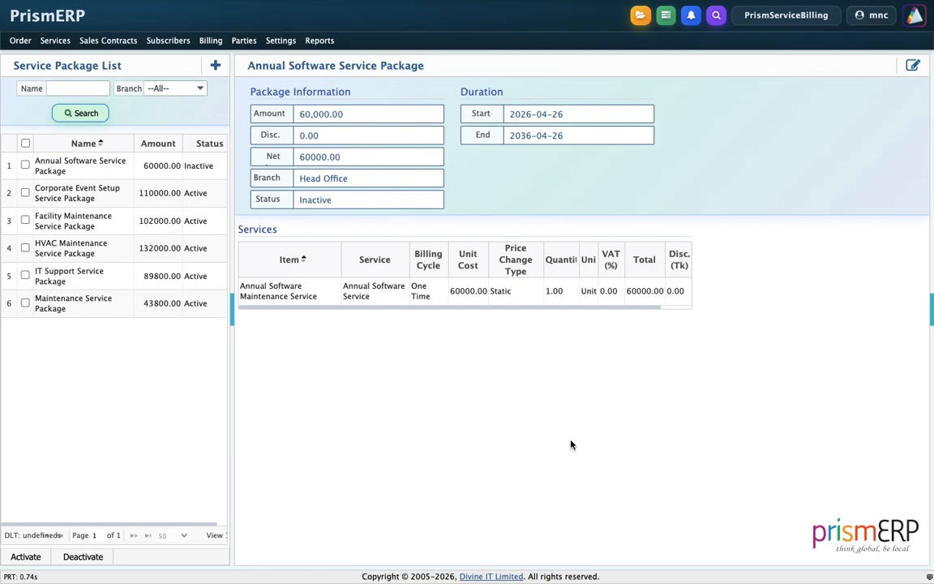
Start a new service contract with Yeahia Metal as the party and Head Office as the branch
{"action": "left_click", "coordinate": [126, 45]}
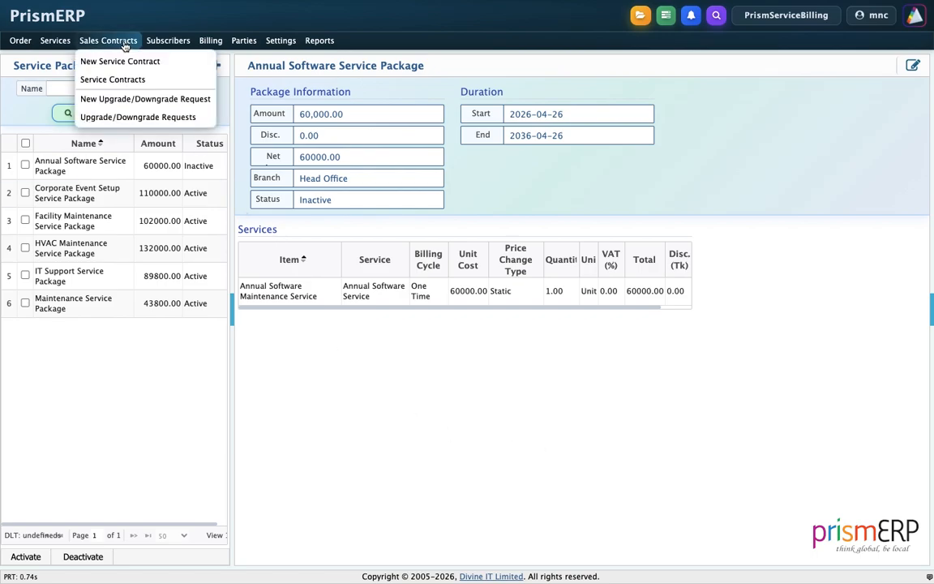
{"action": "left_click", "coordinate": [124, 62]}
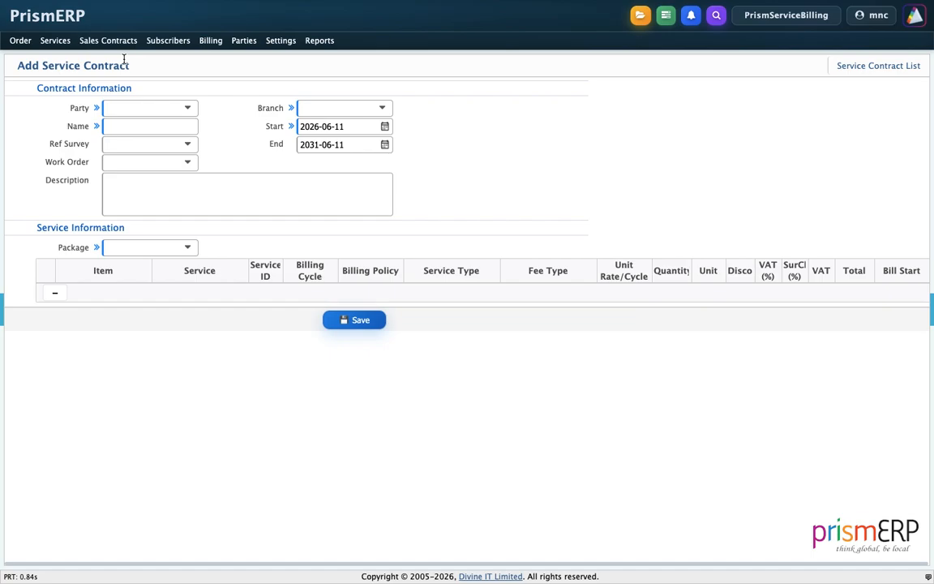
{"action": "left_click", "coordinate": [112, 108]}
{"action": "left_click", "coordinate": [111, 187]}
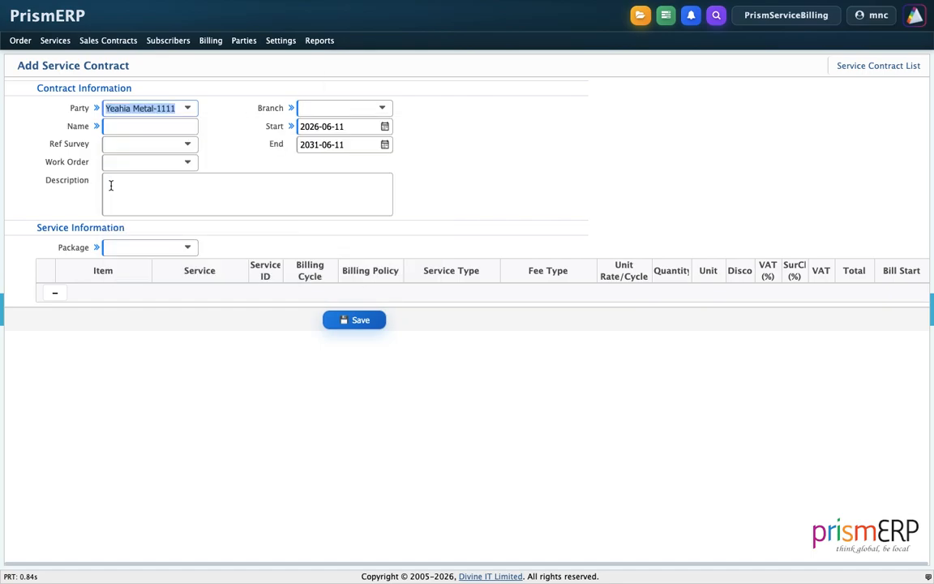
{"action": "left_click", "coordinate": [572, 95]}
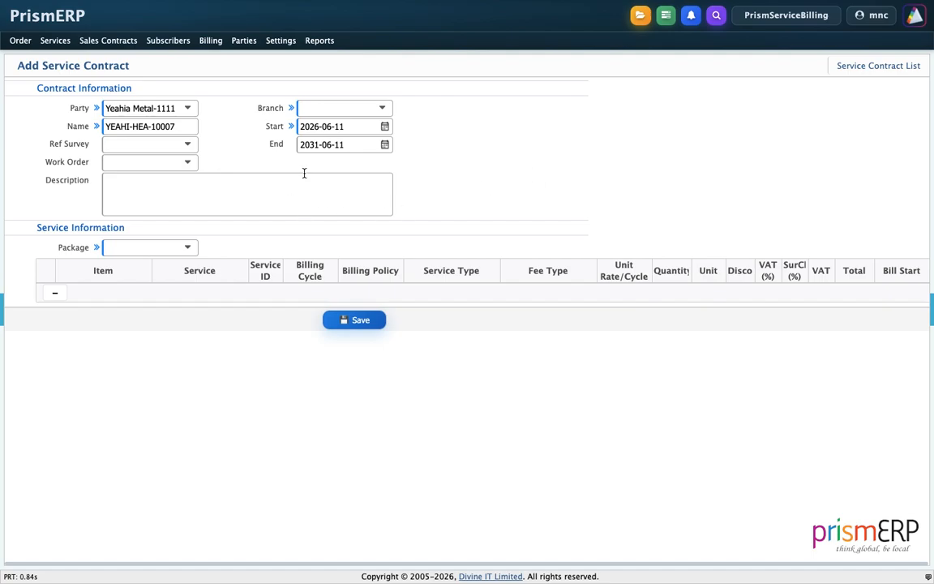
{"action": "left_click", "coordinate": [327, 109]}
{"action": "left_click", "coordinate": [332, 173]}
{"action": "left_click", "coordinate": [437, 165]}
Set the contract's start date to 2026-01-01 and its end date to 2031-12-31
{"action": "left_click", "coordinate": [385, 127]}
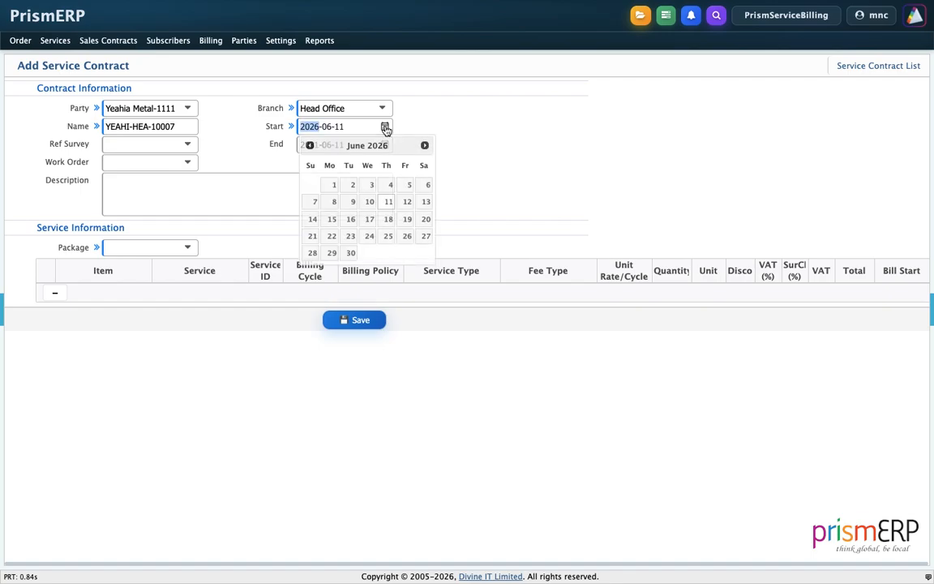
{"action": "left_click", "coordinate": [329, 189]}
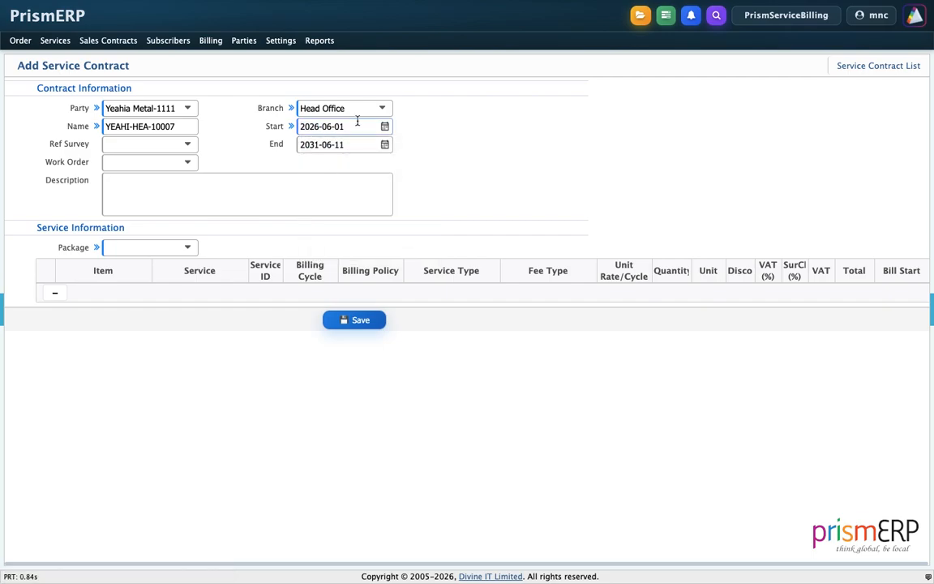
{"action": "left_click", "coordinate": [384, 127]}
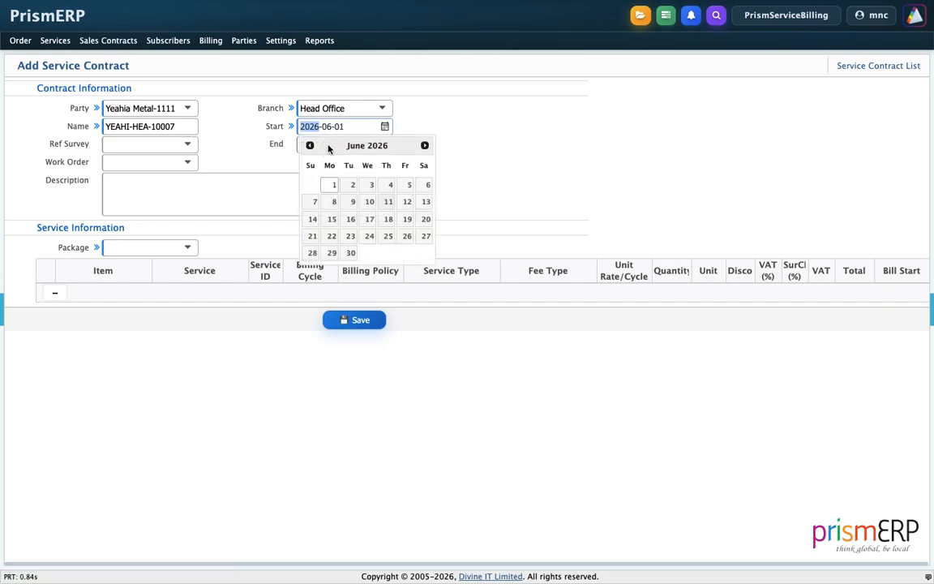
{"action": "left_click", "coordinate": [327, 126]}
{"action": "type", "text": "1"}
{"action": "left_click", "coordinate": [387, 185]}
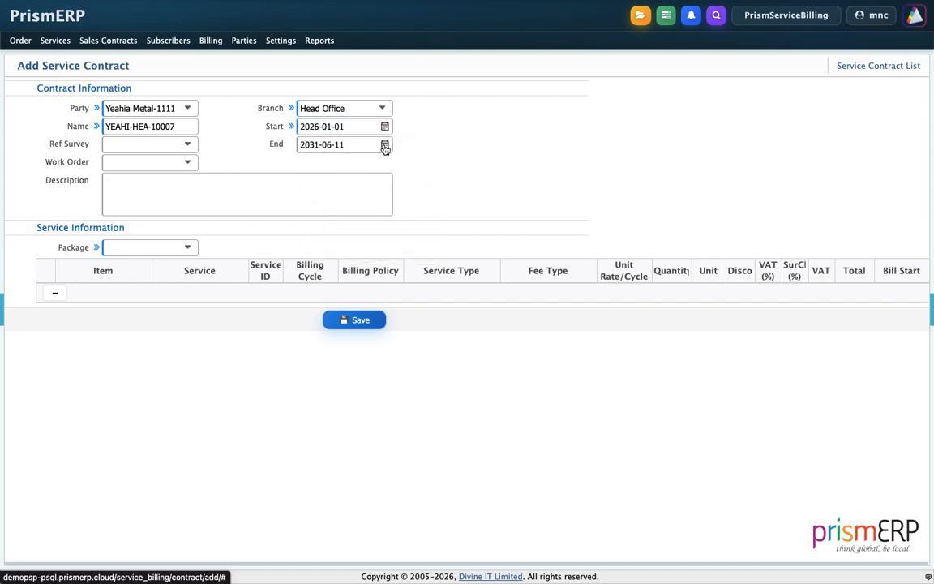
{"action": "left_click", "coordinate": [384, 144]}
{"action": "left_click", "coordinate": [327, 145]}
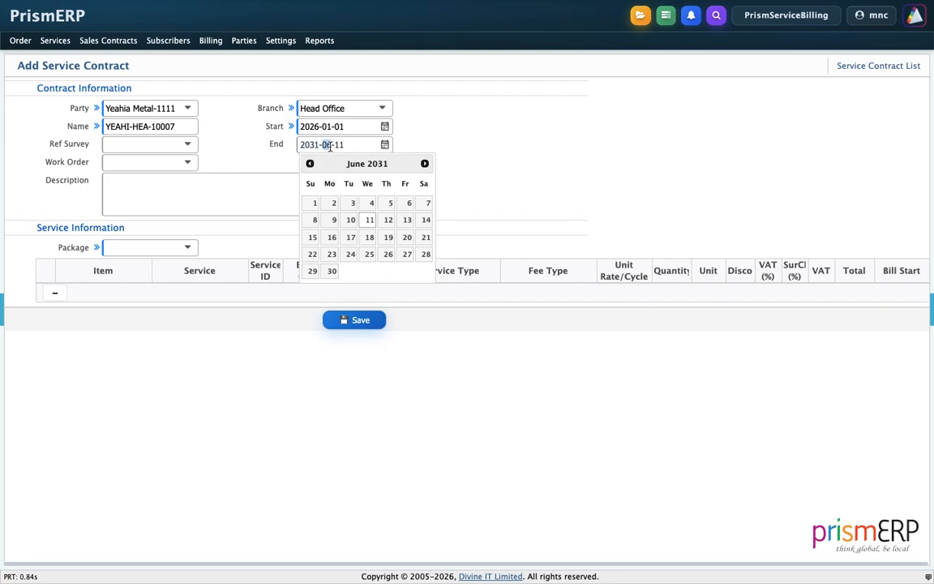
{"action": "type", "text": "12"}
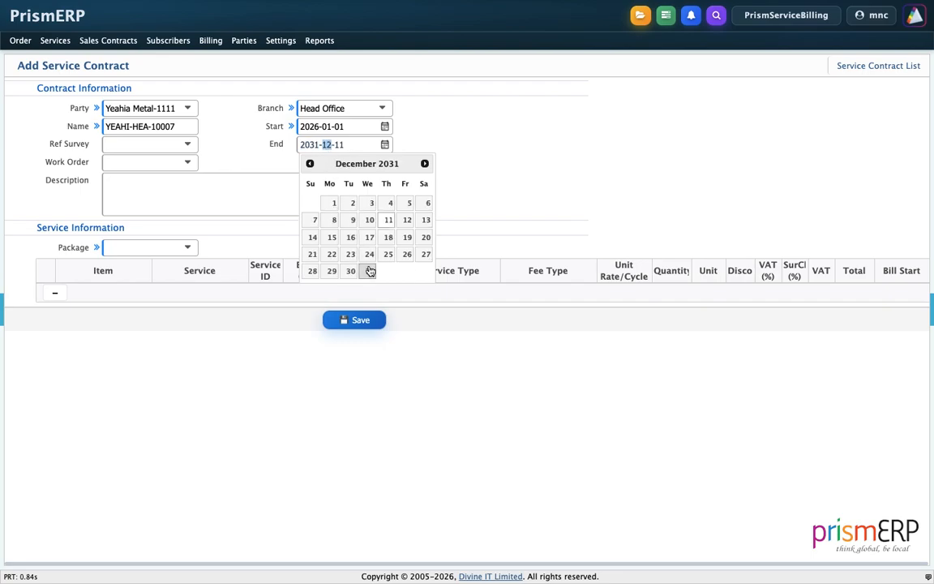
{"action": "left_click", "coordinate": [369, 271]}
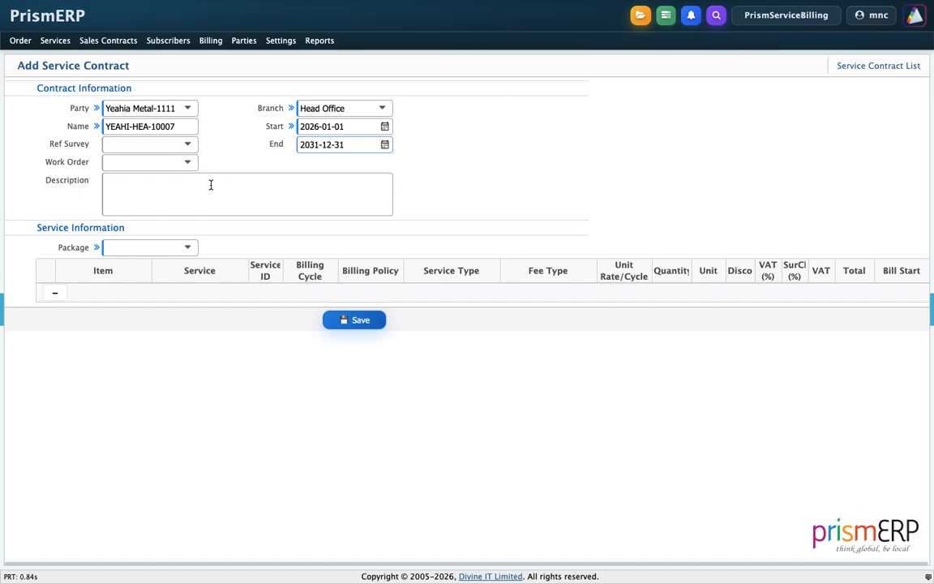
Assign the Maintenance Service Package to the contract and set the AC Maintenance Service line's service ID to 5001
{"action": "left_click", "coordinate": [154, 246]}
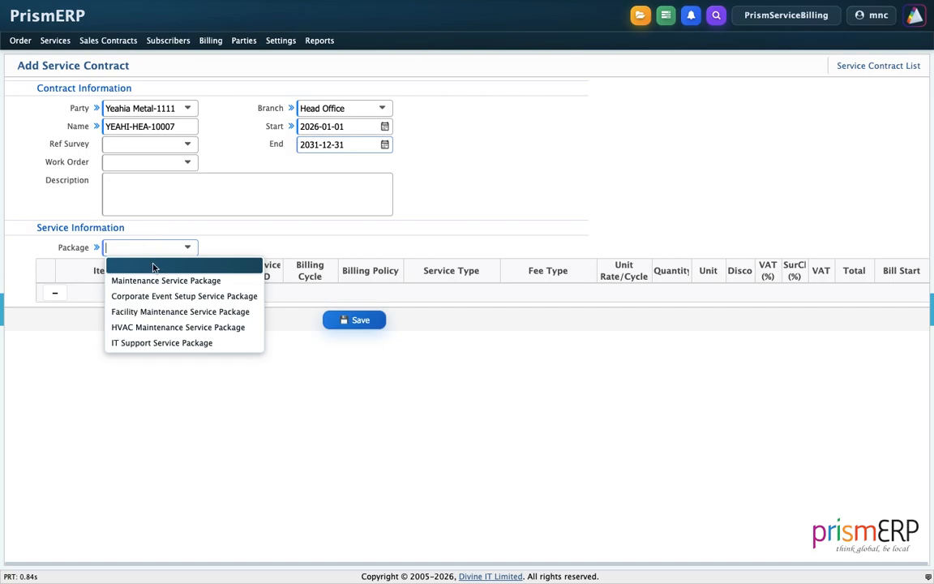
{"action": "left_click", "coordinate": [153, 279]}
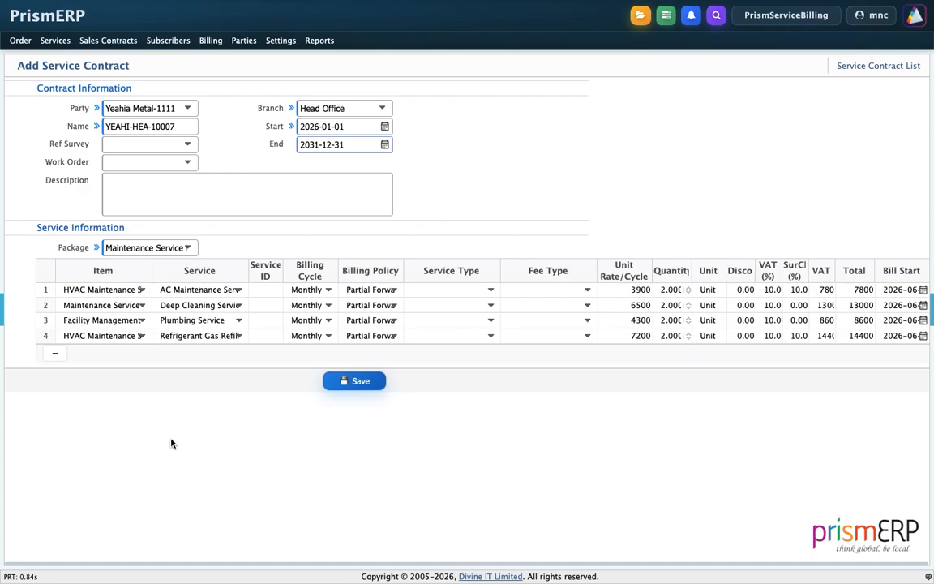
{"action": "left_click", "coordinate": [276, 291]}
{"action": "type", "text": "5001"}
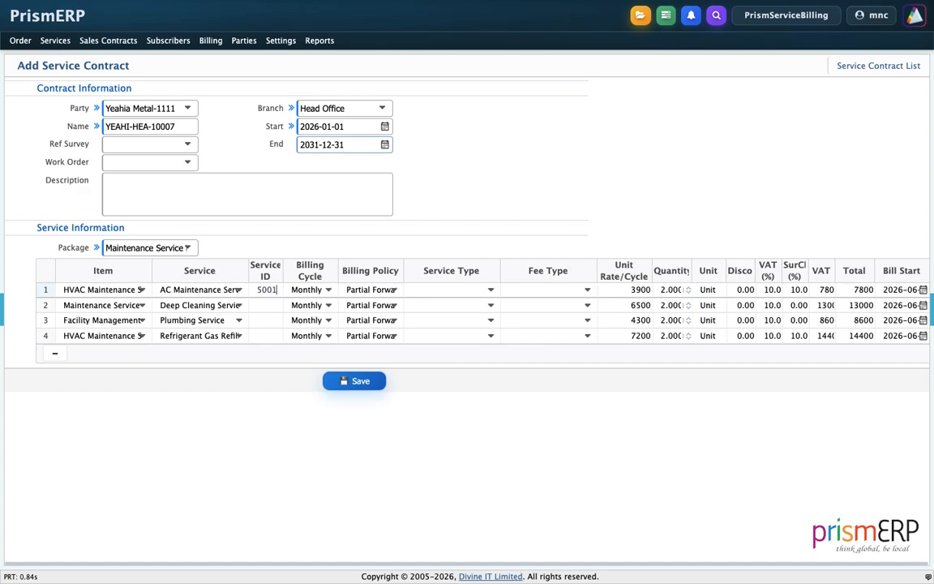
Set the service IDs to 5002 for Deep Cleaning Service, 5003 for Plumbing Service and 5004 for Refrigerant Gas Refilling Service
{"action": "left_click", "coordinate": [258, 305]}
{"action": "type", "text": "5002"}
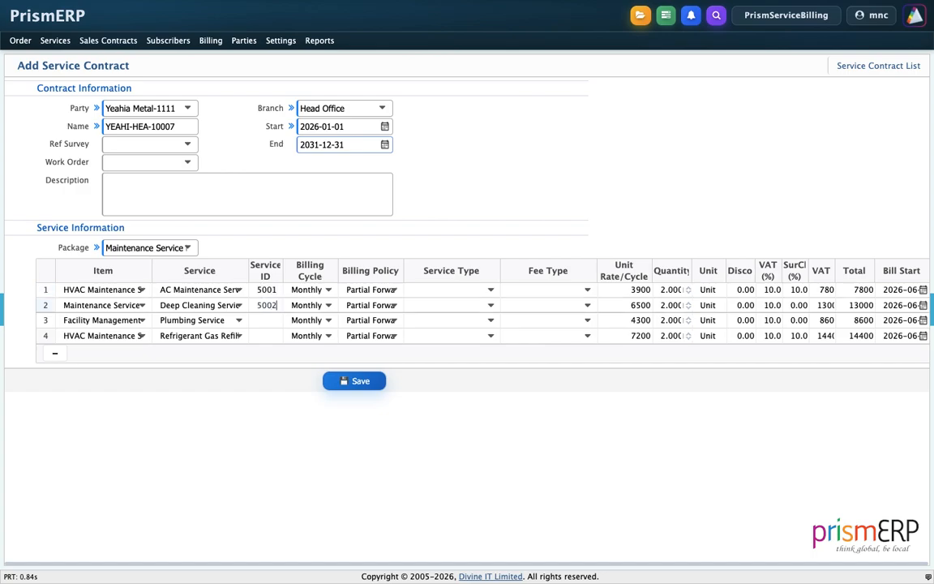
{"action": "left_click", "coordinate": [274, 318]}
{"action": "type", "text": "5003"}
{"action": "left_click", "coordinate": [273, 331]}
{"action": "type", "text": "5004"}
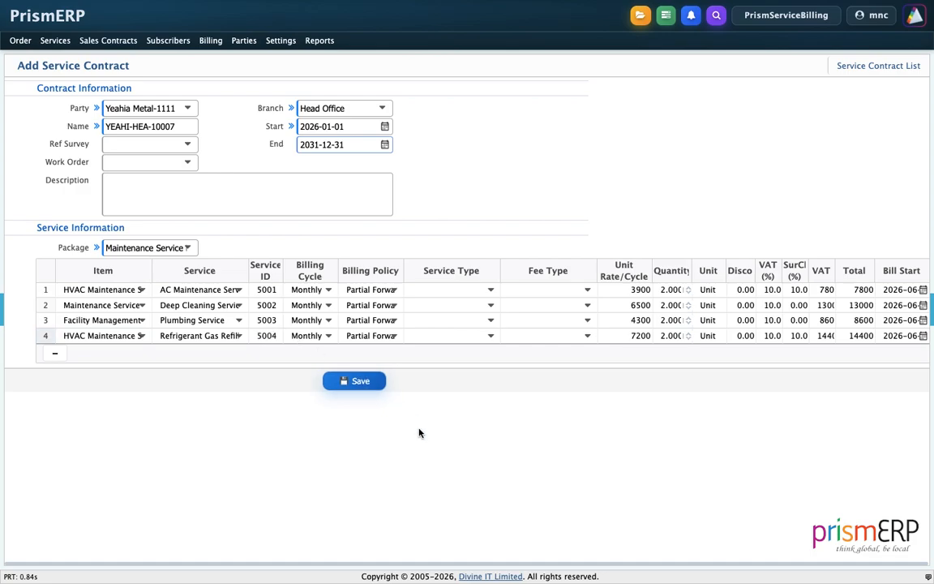
{"action": "left_click", "coordinate": [390, 289]}
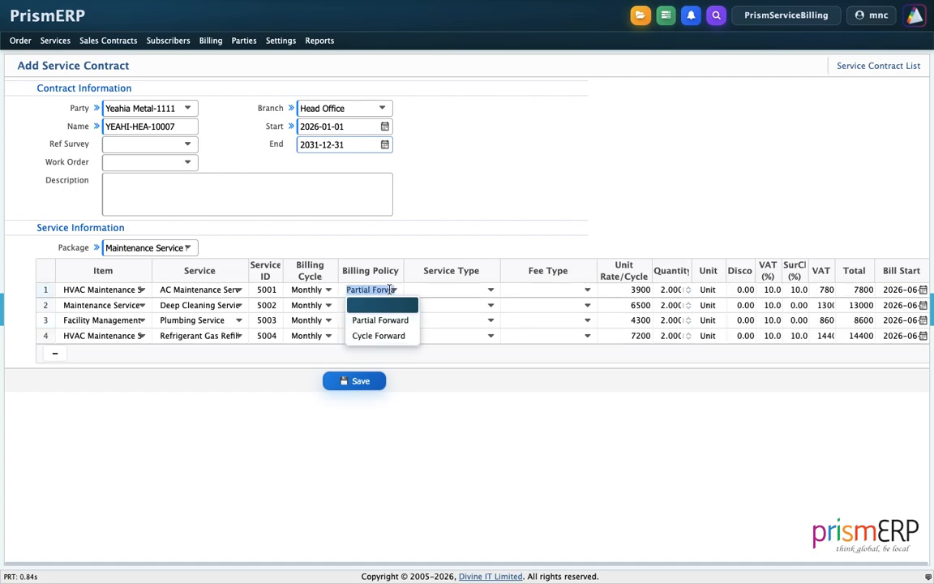
{"action": "left_click", "coordinate": [420, 384]}
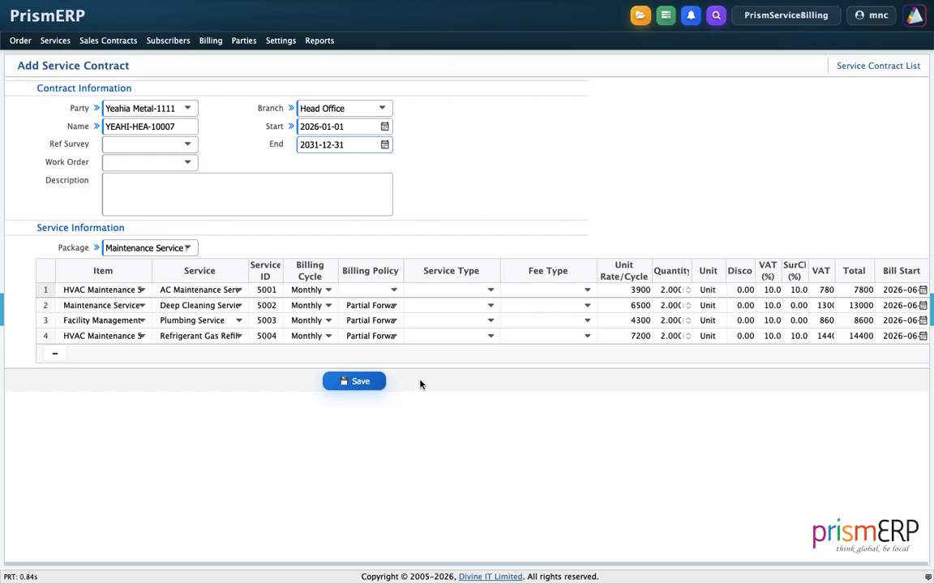
{"action": "left_click", "coordinate": [372, 289]}
{"action": "left_click", "coordinate": [363, 320]}
Set the service type to Listing for Deep Cleaning Service and to Annual for the other three services
{"action": "left_click", "coordinate": [459, 292]}
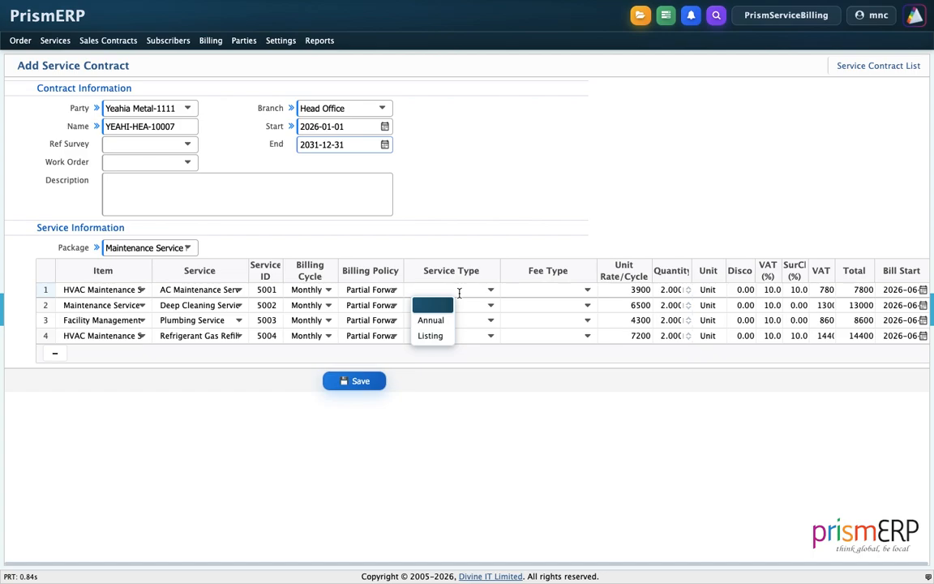
{"action": "left_click", "coordinate": [430, 320]}
{"action": "left_click", "coordinate": [447, 306]}
{"action": "left_click", "coordinate": [432, 351]}
{"action": "left_click", "coordinate": [437, 320]}
{"action": "left_click", "coordinate": [431, 350]}
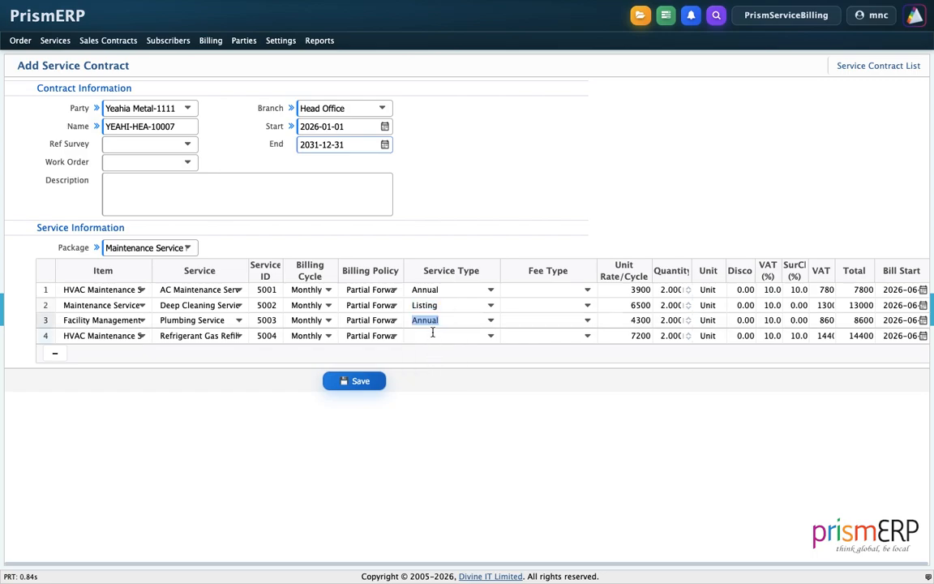
{"action": "left_click", "coordinate": [432, 335]}
{"action": "left_click", "coordinate": [425, 363]}
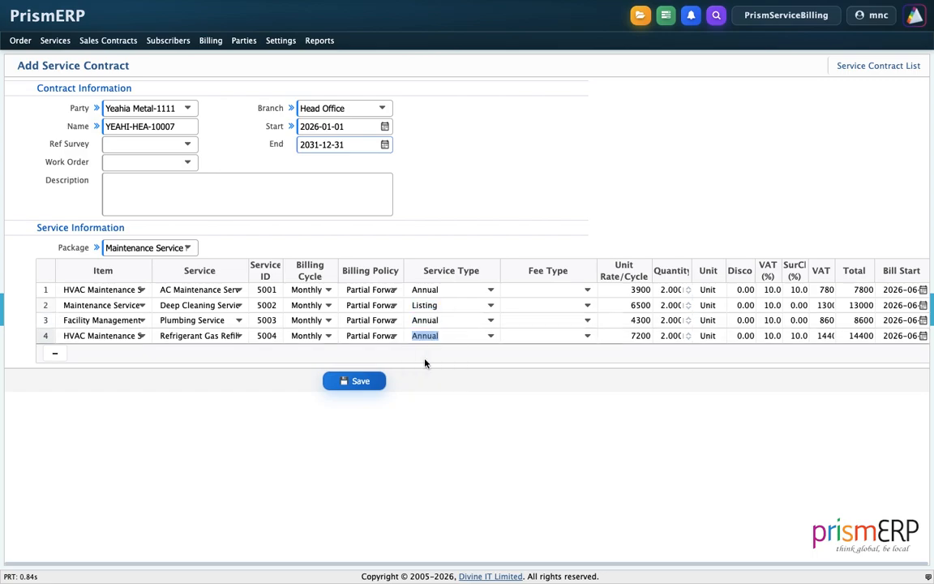
Set the fee type of all four contract services to Main
{"action": "left_click", "coordinate": [528, 289]}
{"action": "left_click", "coordinate": [522, 319]}
{"action": "left_click", "coordinate": [526, 305]}
{"action": "left_click", "coordinate": [521, 335]}
{"action": "left_click", "coordinate": [523, 319]}
{"action": "left_click", "coordinate": [521, 350]}
{"action": "left_click", "coordinate": [525, 334]}
{"action": "left_click", "coordinate": [523, 365]}
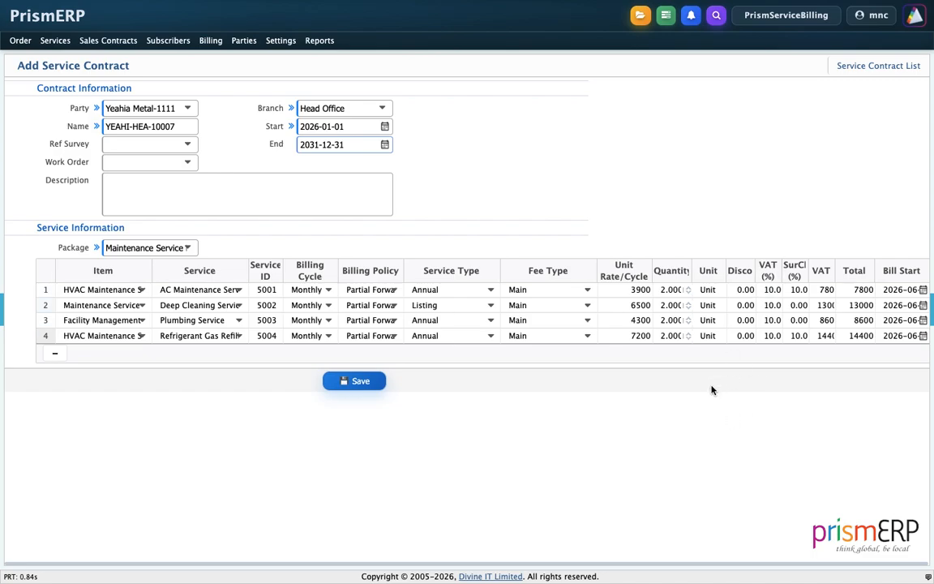
Set the bill start date of the AC Maintenance Service line to 2026-01-01
{"action": "left_click", "coordinate": [923, 290]}
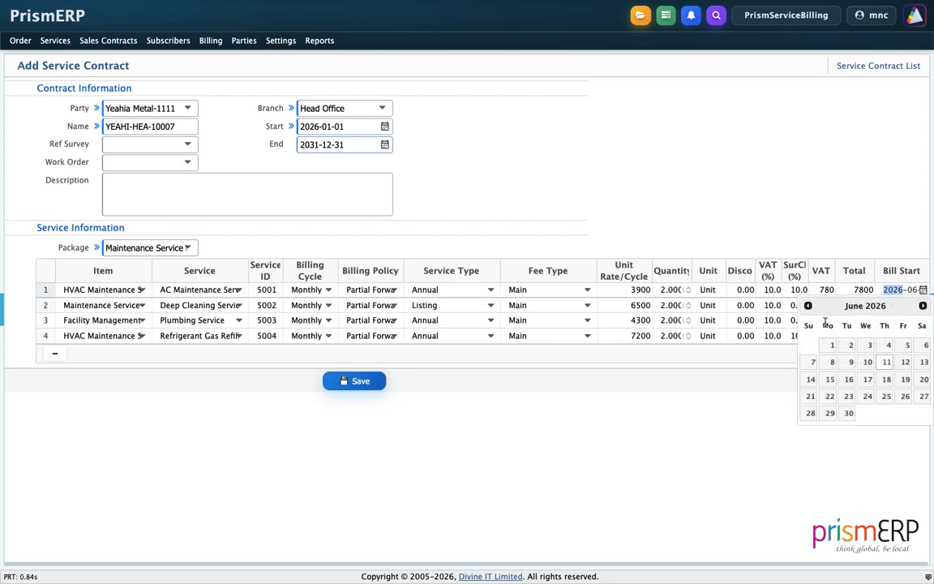
{"action": "double_click", "coordinate": [894, 289]}
{"action": "type", "text": "202"}
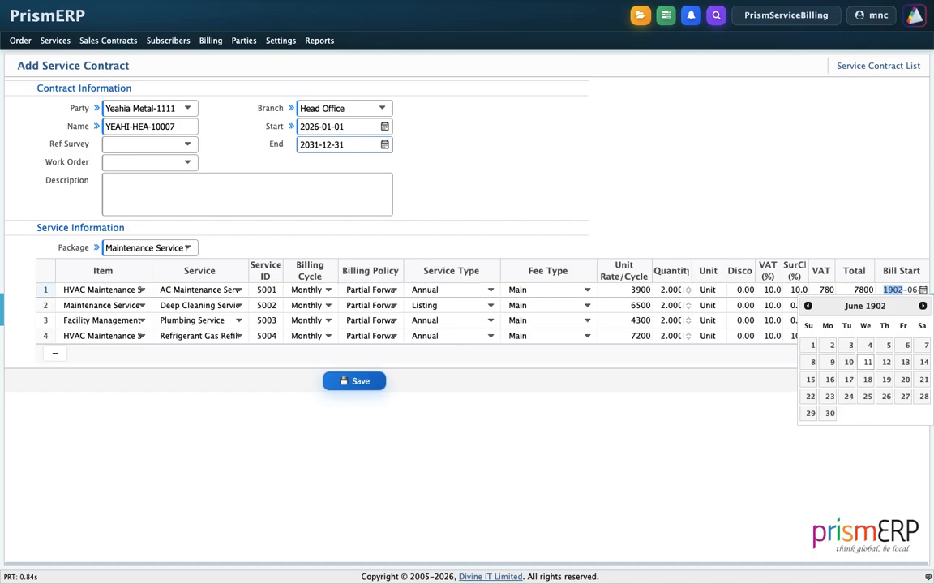
{"action": "type", "text": "6"}
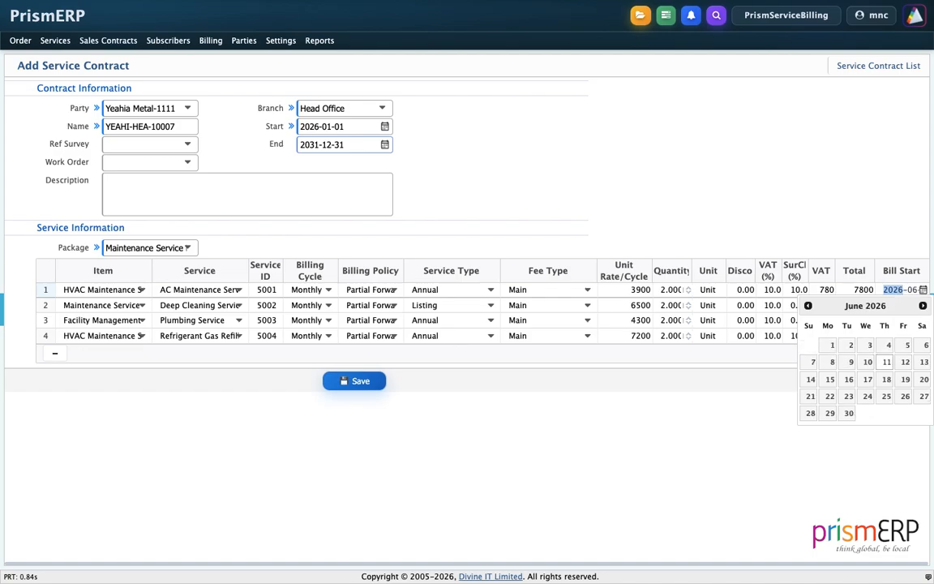
{"action": "type", "text": "0120"}
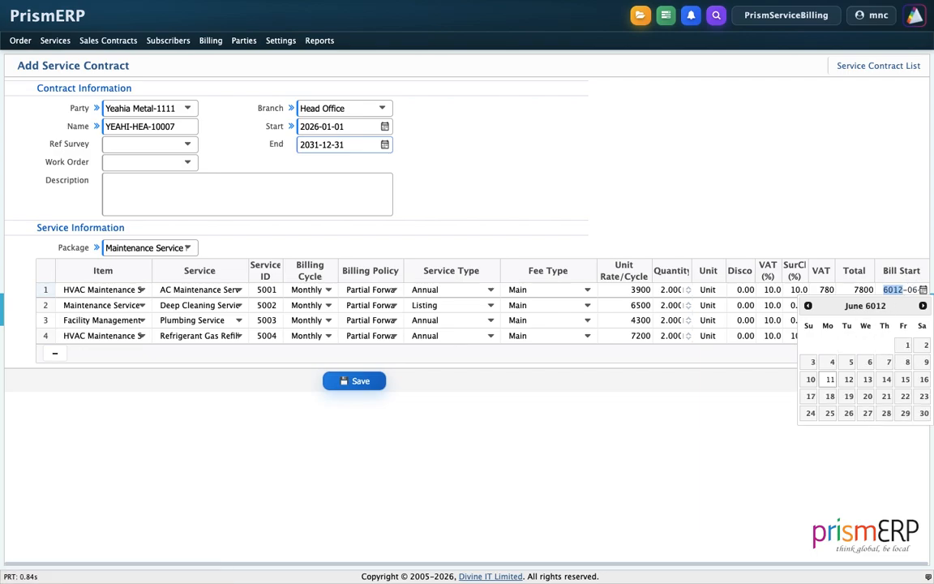
{"action": "type", "text": "26"}
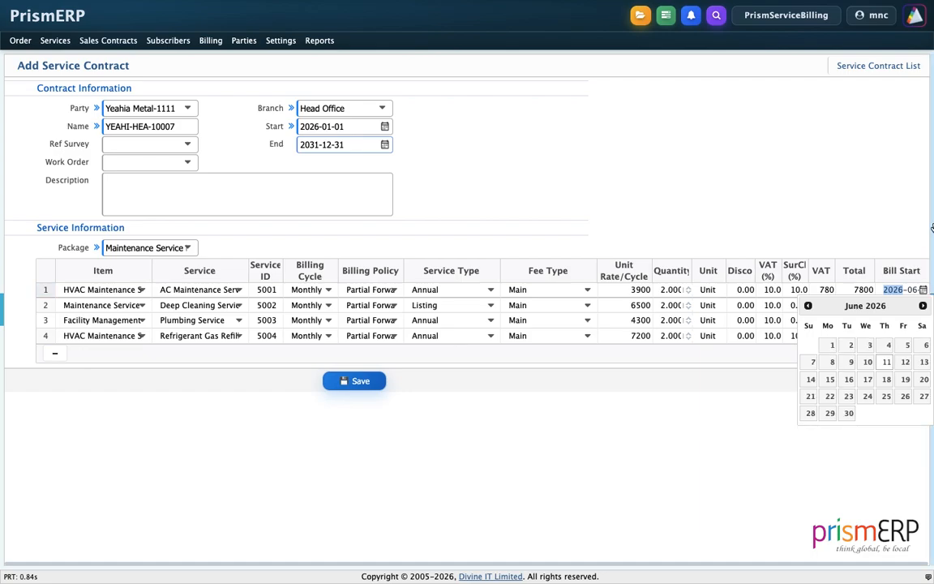
{"action": "left_click", "coordinate": [913, 289]}
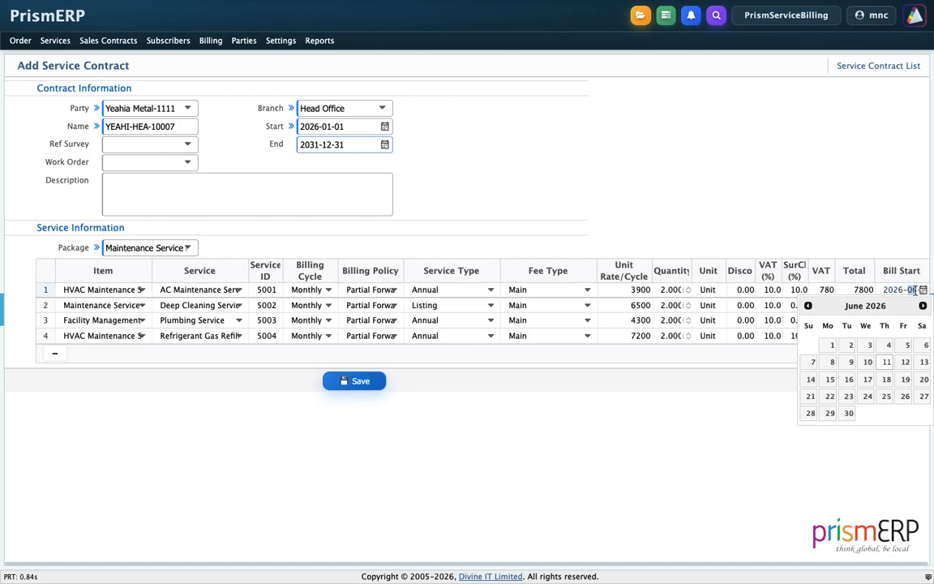
{"action": "type", "text": "01-"}
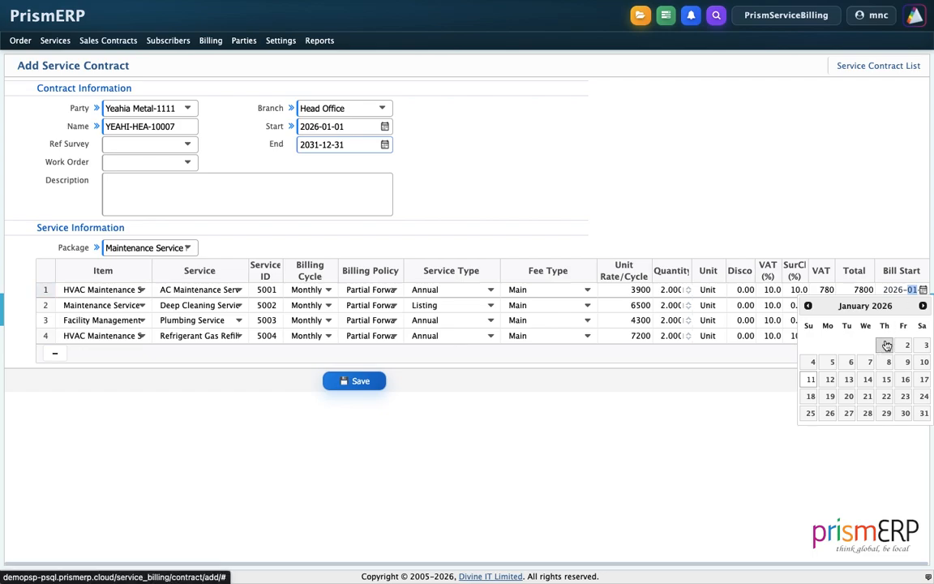
{"action": "left_click", "coordinate": [874, 378]}
Change the bill start month of the Deep Cleaning, Plumbing and Refrigerant Gas Refilling services to January 2026
{"action": "left_click", "coordinate": [902, 305]}
{"action": "left_click", "coordinate": [913, 306]}
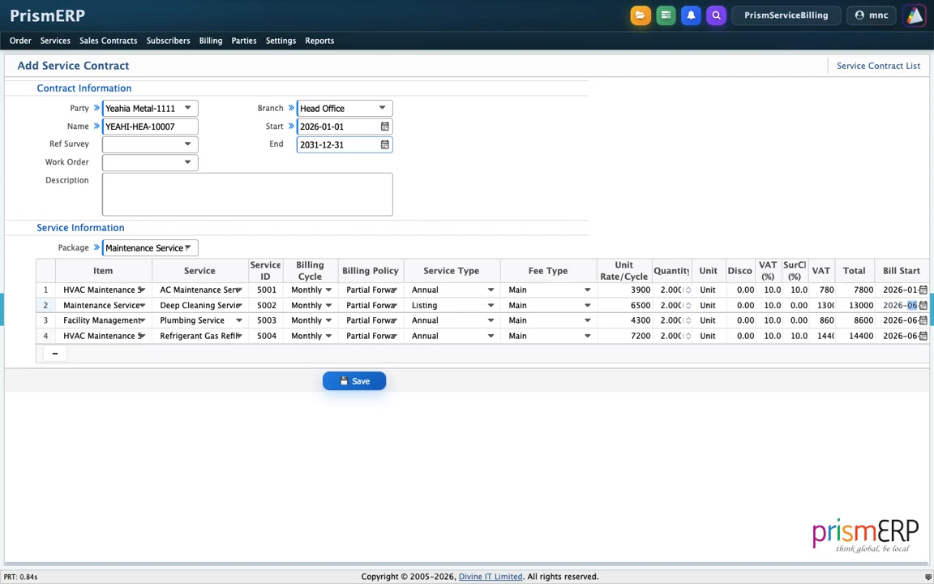
{"action": "left_click", "coordinate": [912, 318]}
{"action": "left_click", "coordinate": [914, 320]}
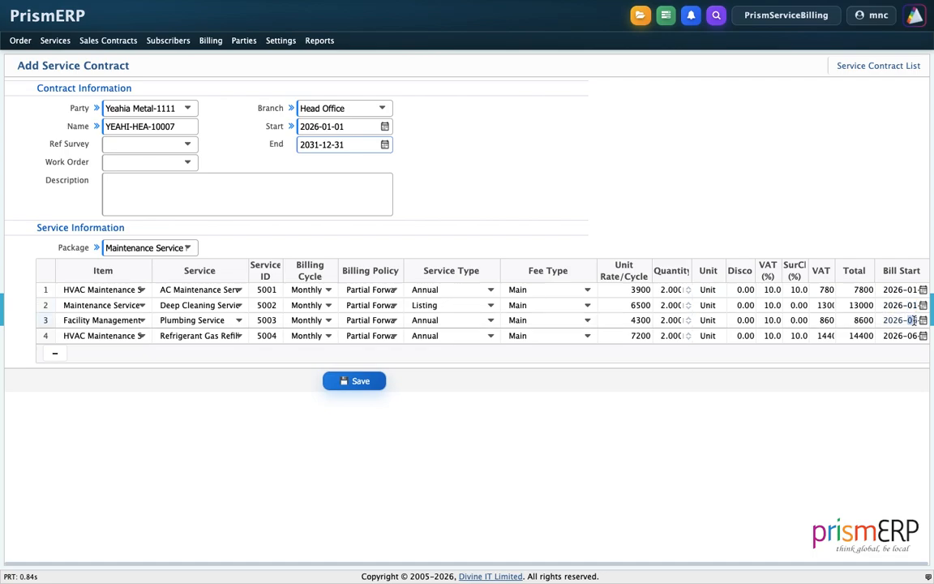
{"action": "left_click", "coordinate": [916, 337]}
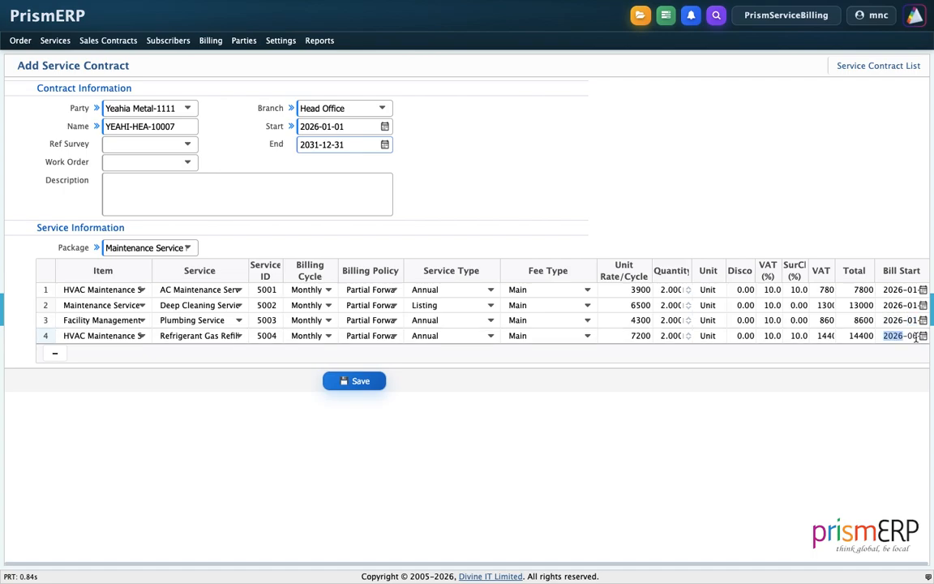
{"action": "left_click", "coordinate": [913, 336]}
{"action": "left_click", "coordinate": [895, 391]}
Save the service contract and open the details of the new Yeahia Metal contract
{"action": "left_click", "coordinate": [371, 386]}
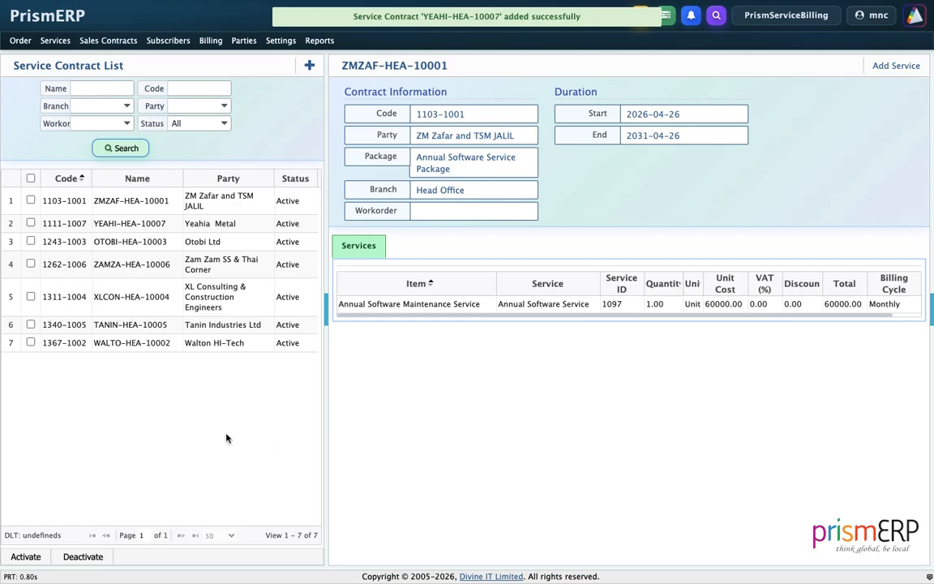
{"action": "left_click", "coordinate": [78, 223]}
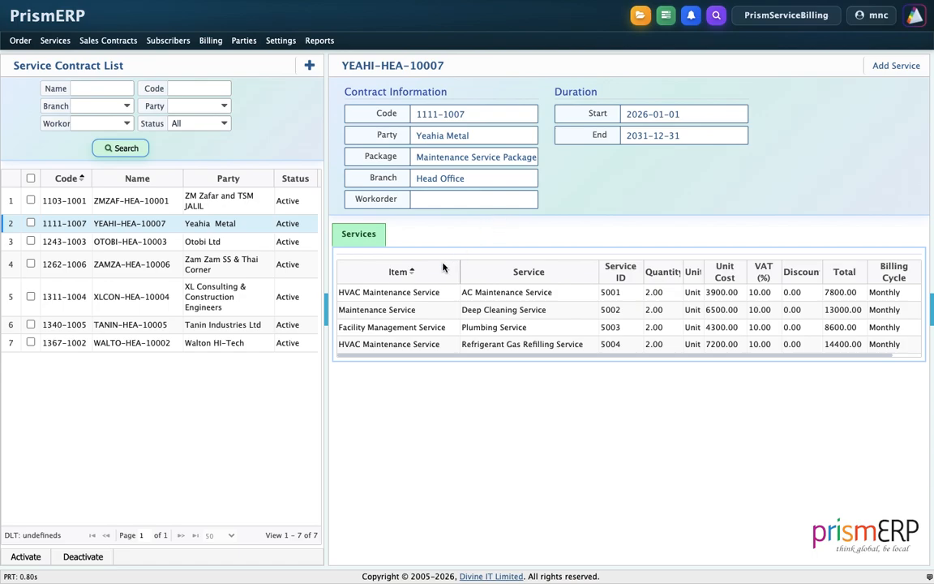
Start a new upgrade/downgrade request with Yeahia Metal as the party and select its service contract
{"action": "left_click", "coordinate": [122, 41]}
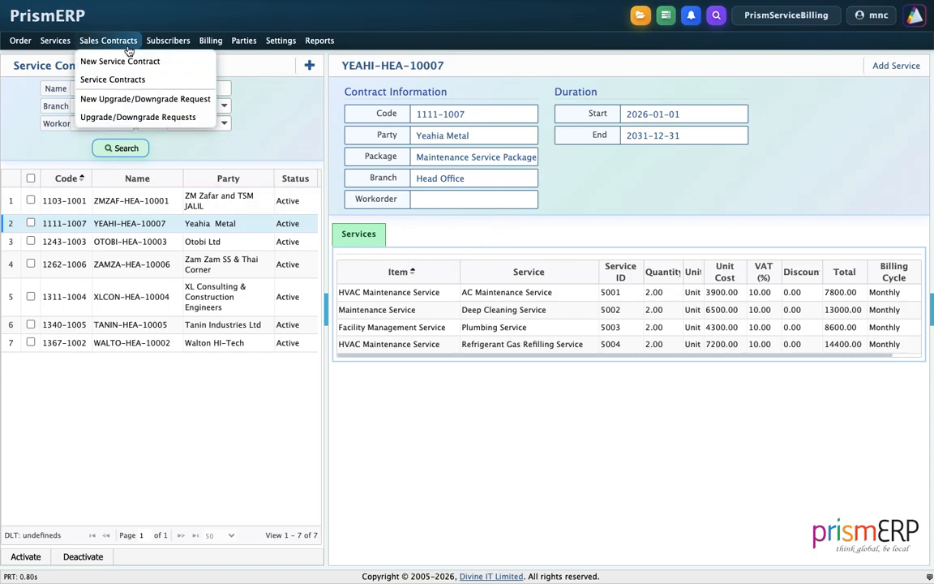
{"action": "left_click", "coordinate": [132, 99]}
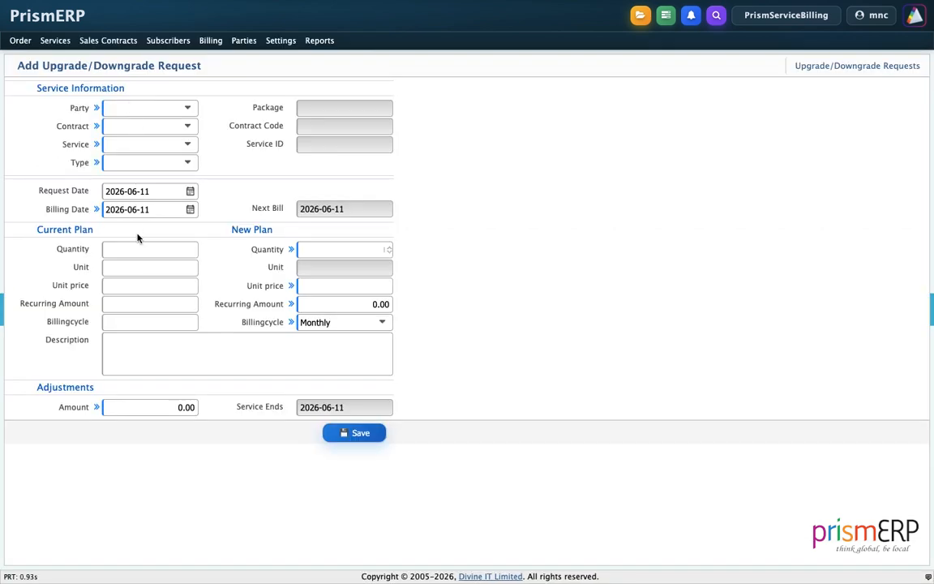
{"action": "left_click", "coordinate": [138, 114]}
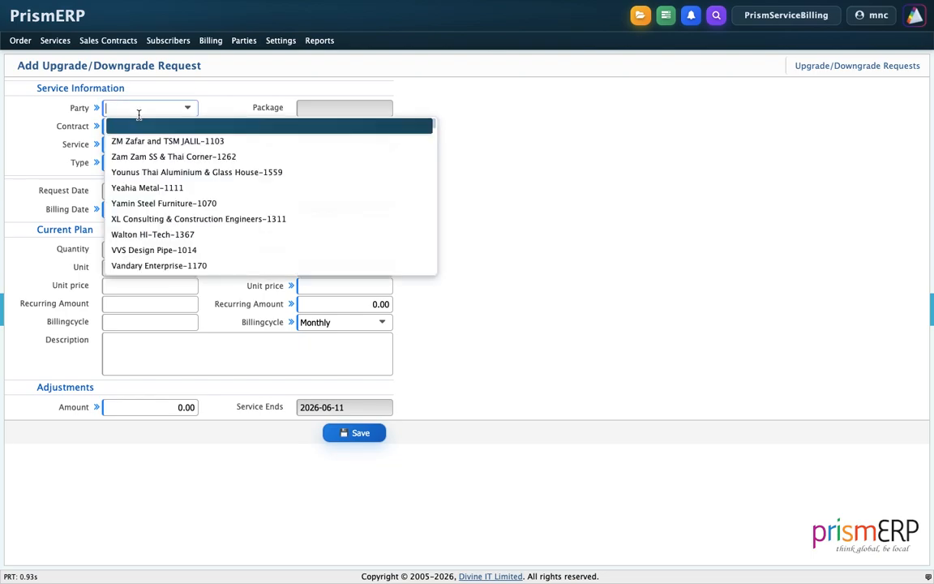
{"action": "left_click", "coordinate": [133, 188]}
{"action": "left_click", "coordinate": [132, 125]}
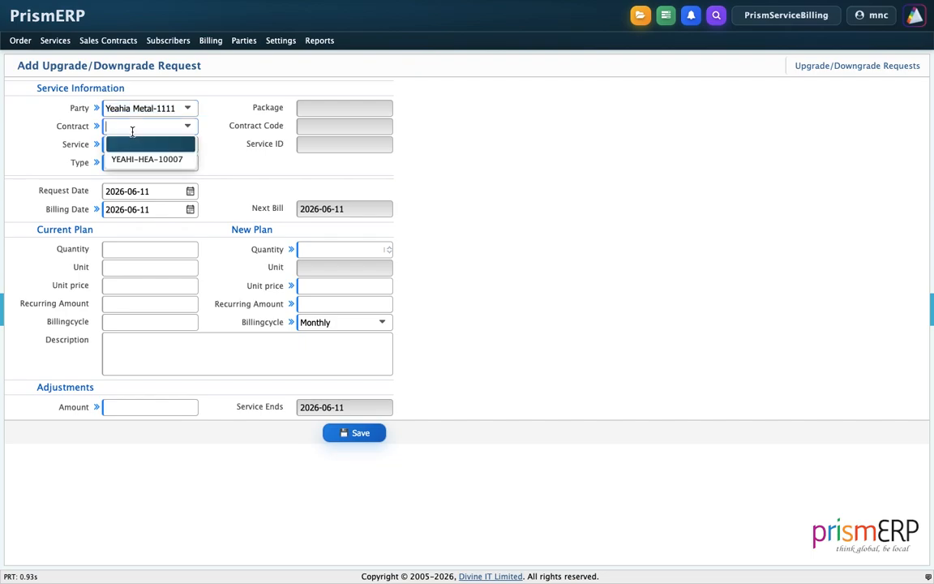
{"action": "key", "text": "Down"}
{"action": "key", "text": "Return"}
Select AC Maintenance Service as the request's service and set the request type to Upgrade
{"action": "left_click", "coordinate": [129, 143]}
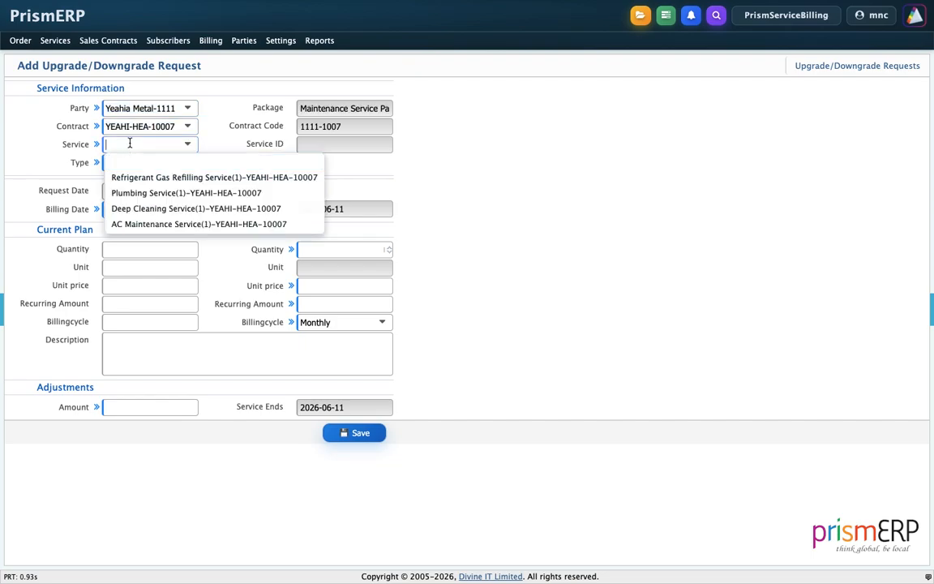
{"action": "key", "text": "Down"}
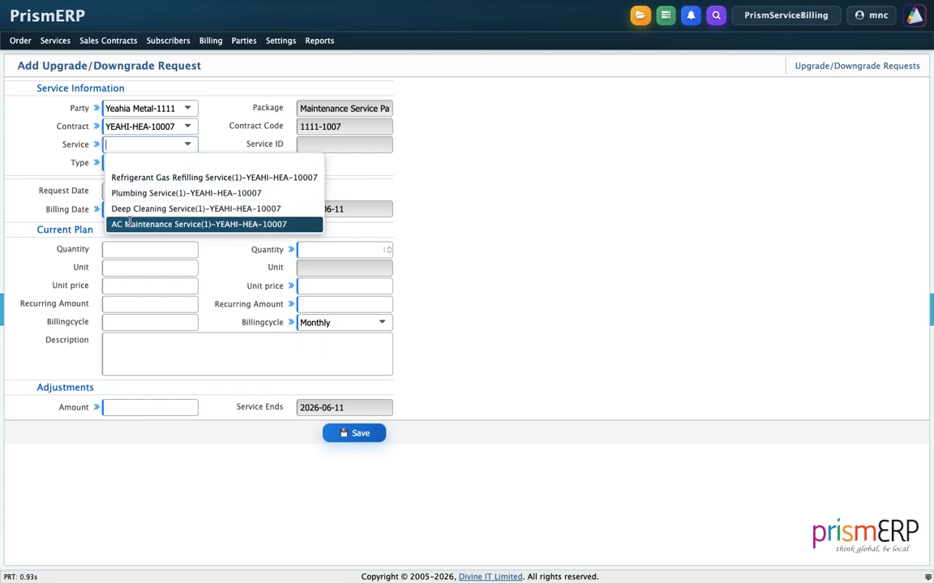
{"action": "key", "text": "Return"}
{"action": "left_click", "coordinate": [137, 162]}
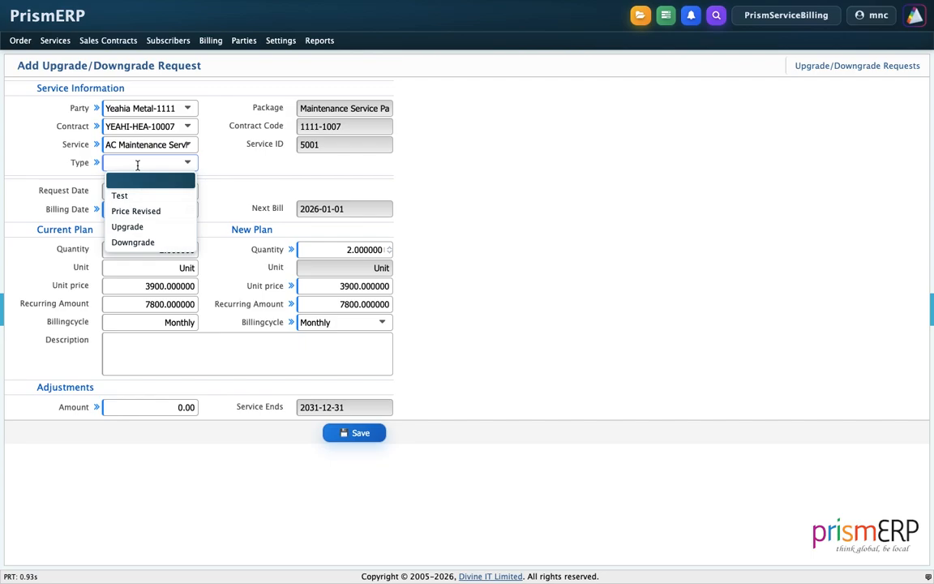
{"action": "left_click", "coordinate": [158, 226]}
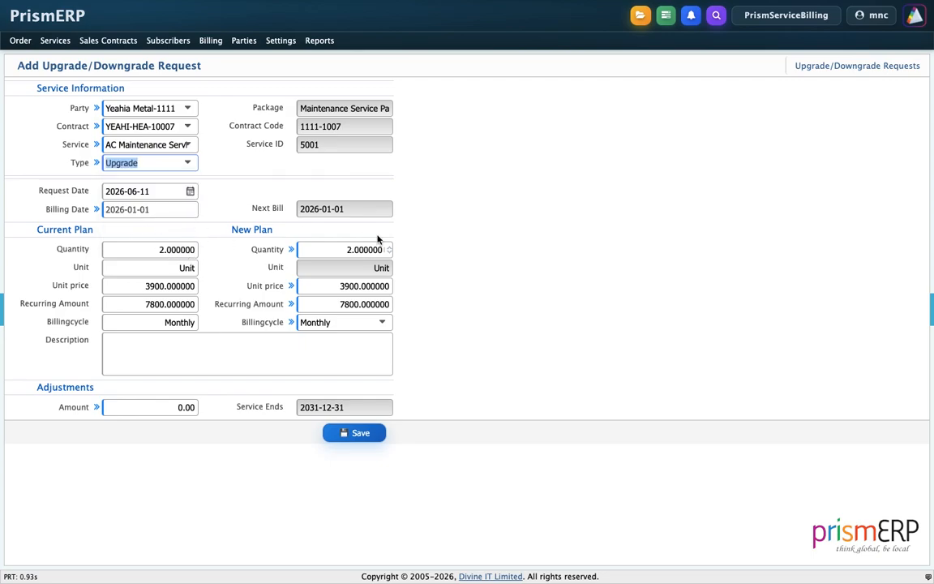
Set the new plan quantity to 4 and the adjustment amount to 7800, and save the upgrade request
{"action": "double_click", "coordinate": [389, 247]}
{"action": "left_click", "coordinate": [421, 316]}
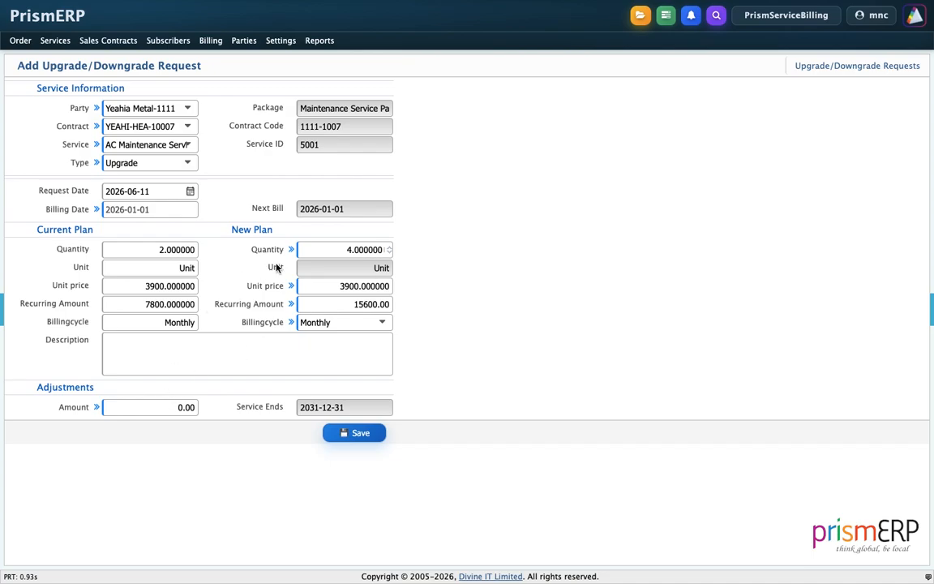
{"action": "left_click", "coordinate": [166, 406]}
{"action": "type", "text": "780"}
{"action": "left_click", "coordinate": [362, 436]}
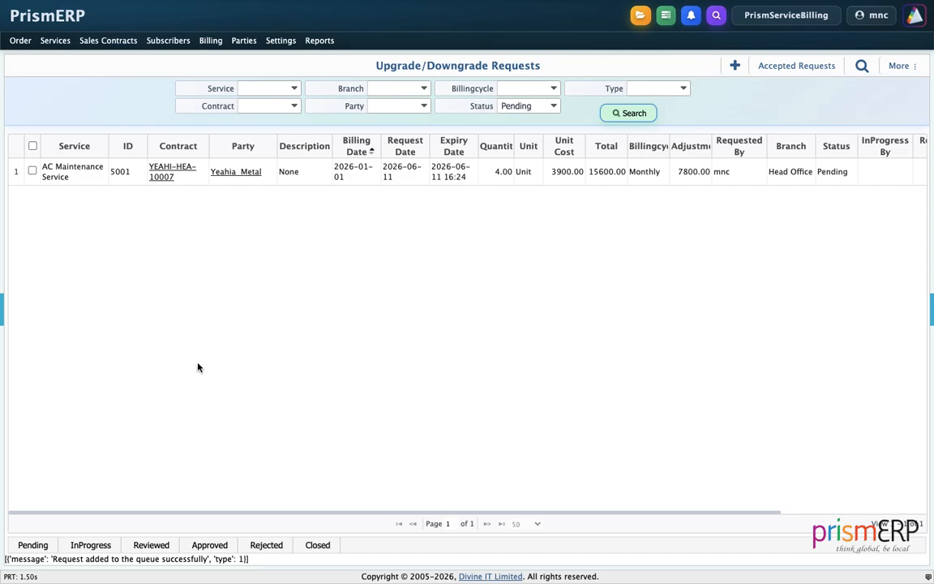
Change the status of the pending AC Maintenance Service upgrade request to In Progress
{"action": "left_click", "coordinate": [32, 171]}
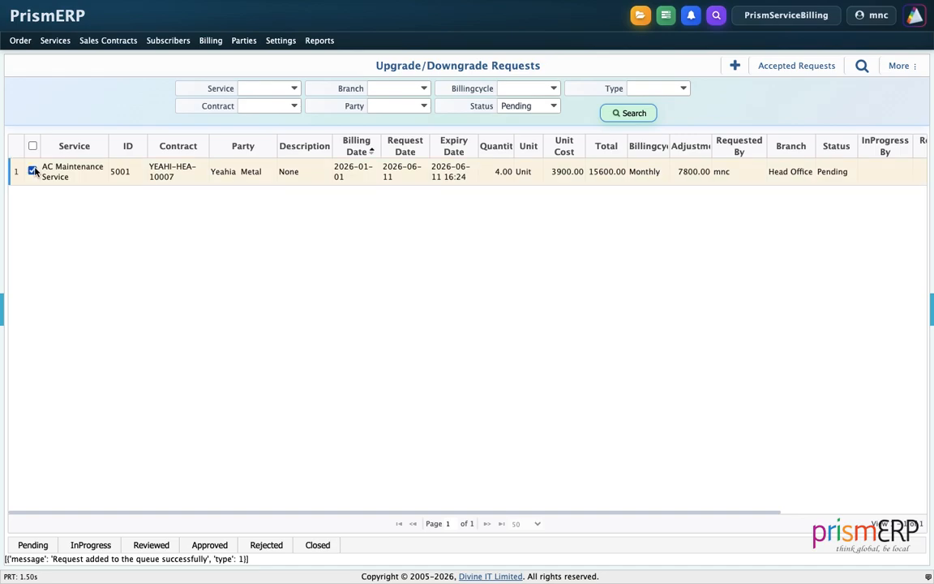
{"action": "left_click", "coordinate": [93, 545]}
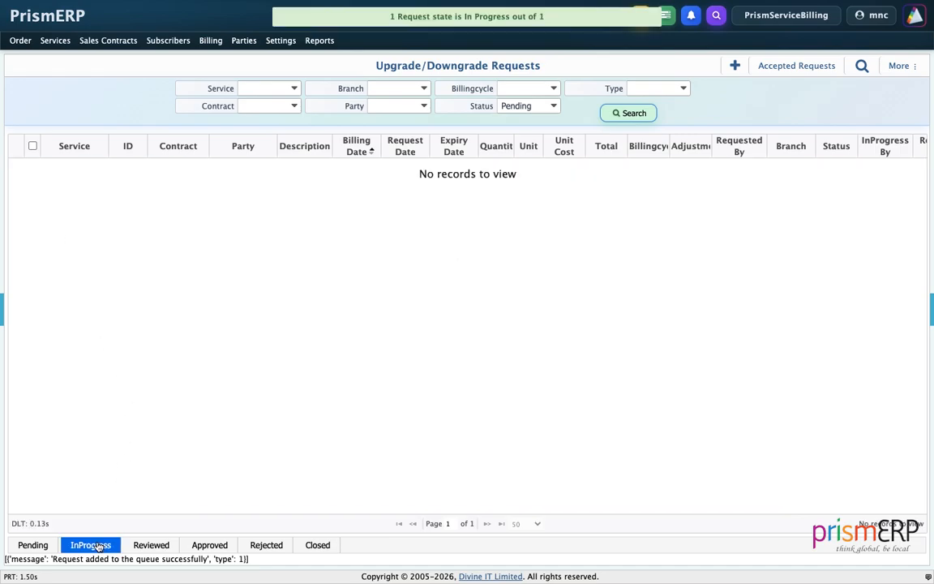
Filter the upgrade/downgrade requests by In Progress status and change the AC Maintenance Service request's status to Reviewed
{"action": "left_click", "coordinate": [531, 105]}
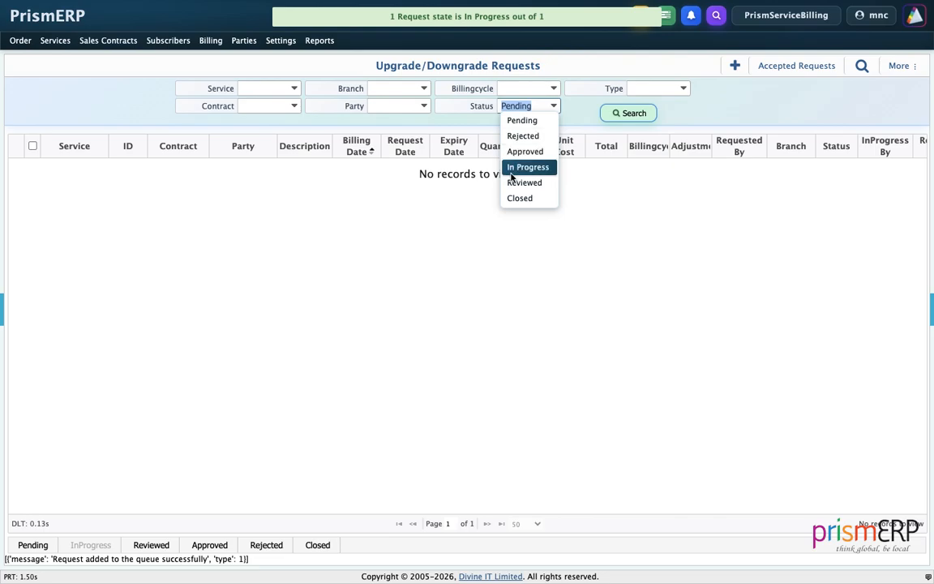
{"action": "left_click", "coordinate": [510, 171]}
{"action": "left_click", "coordinate": [634, 113]}
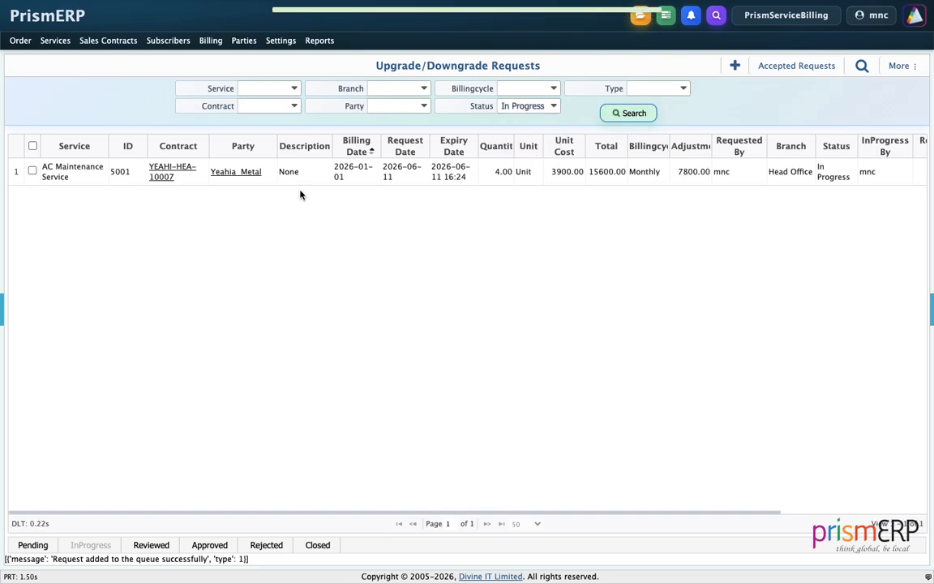
{"action": "left_click", "coordinate": [32, 170]}
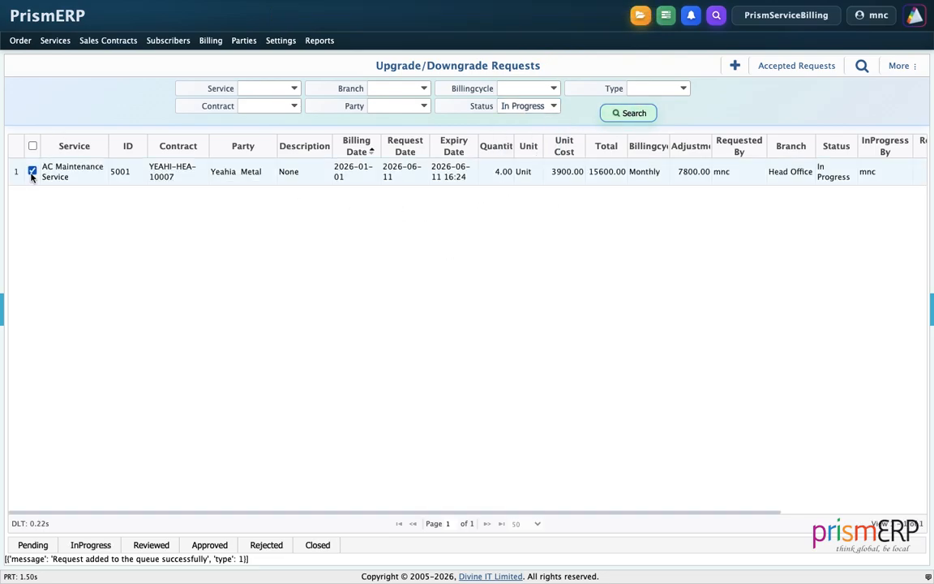
{"action": "left_click", "coordinate": [151, 545]}
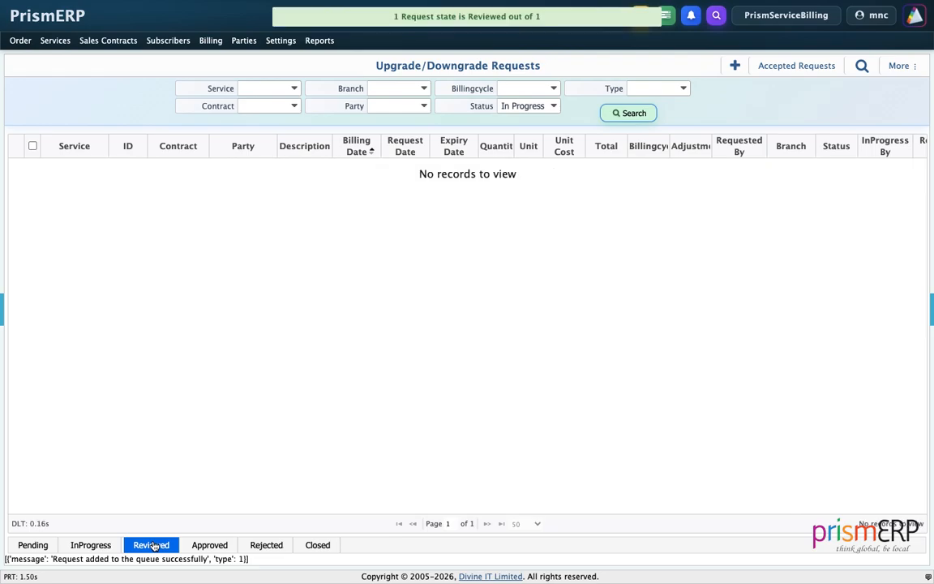
Filter the upgrade/downgrade requests by Reviewed status and approve the AC Maintenance Service request
{"action": "left_click", "coordinate": [522, 107]}
{"action": "left_click", "coordinate": [512, 182]}
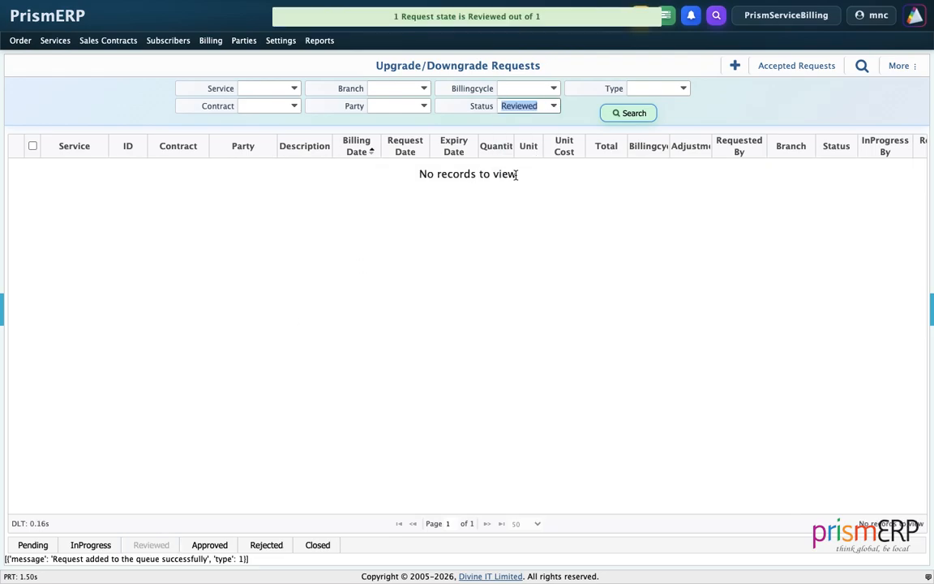
{"action": "left_click", "coordinate": [620, 114]}
{"action": "left_click", "coordinate": [31, 170]}
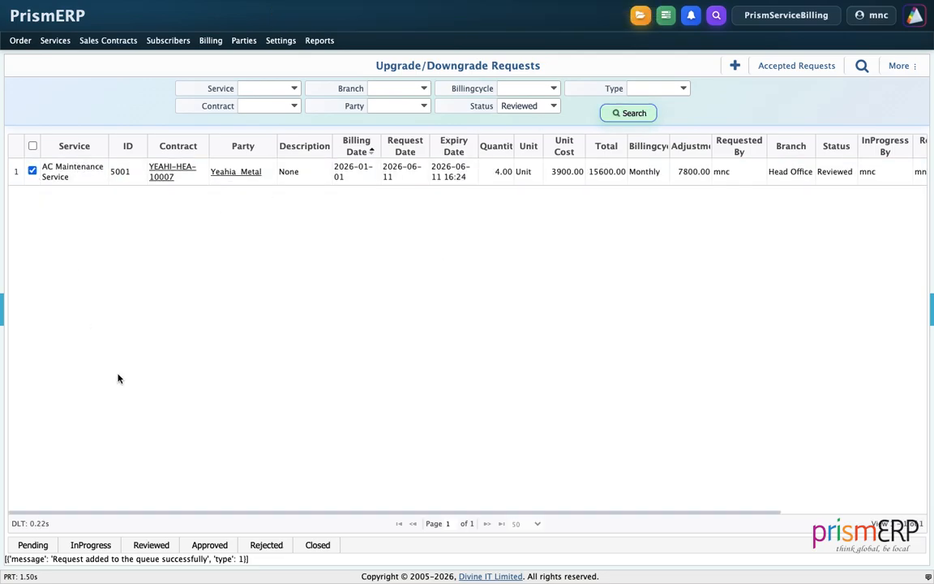
{"action": "left_click", "coordinate": [209, 545]}
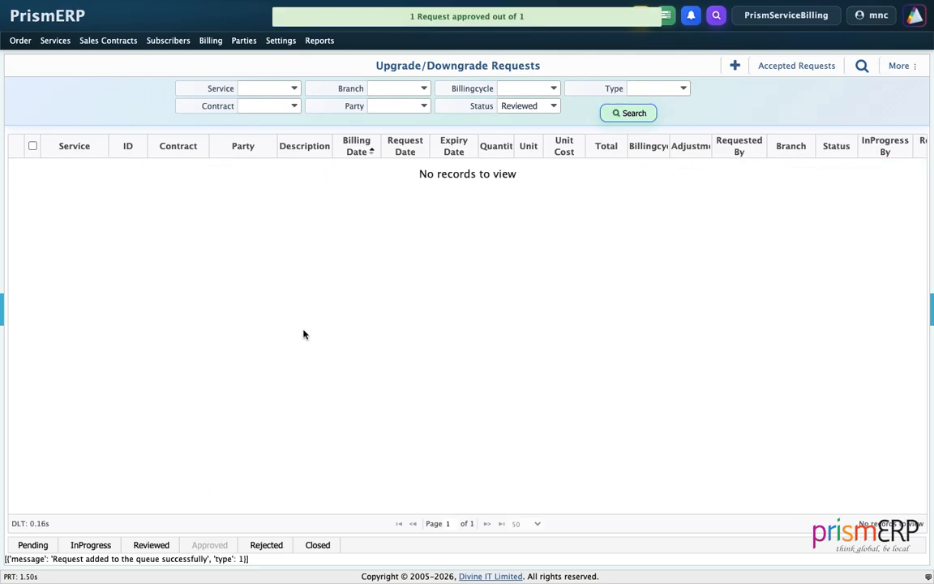
List the upgrade/downgrade requests that have Approved status
{"action": "left_click", "coordinate": [523, 105]}
{"action": "left_click", "coordinate": [521, 154]}
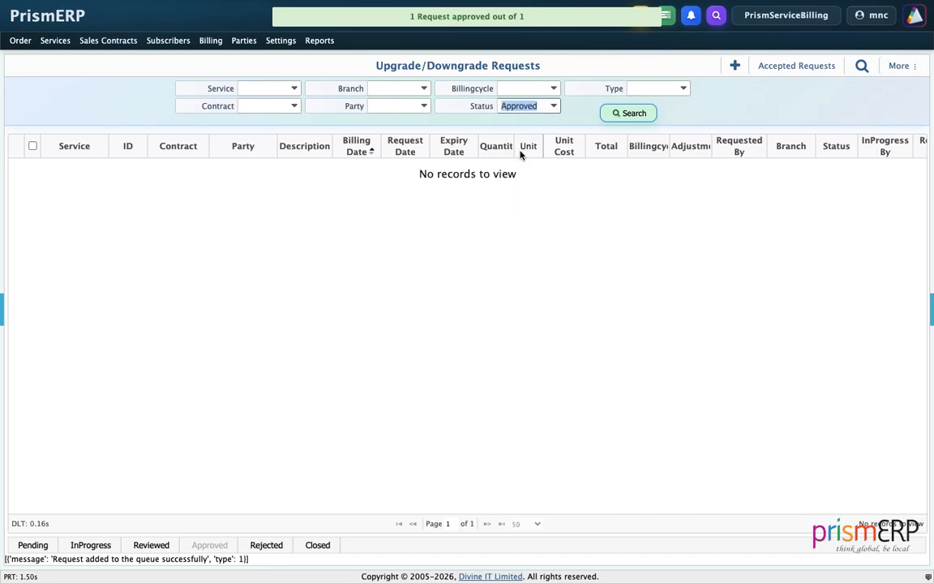
{"action": "left_click", "coordinate": [634, 114]}
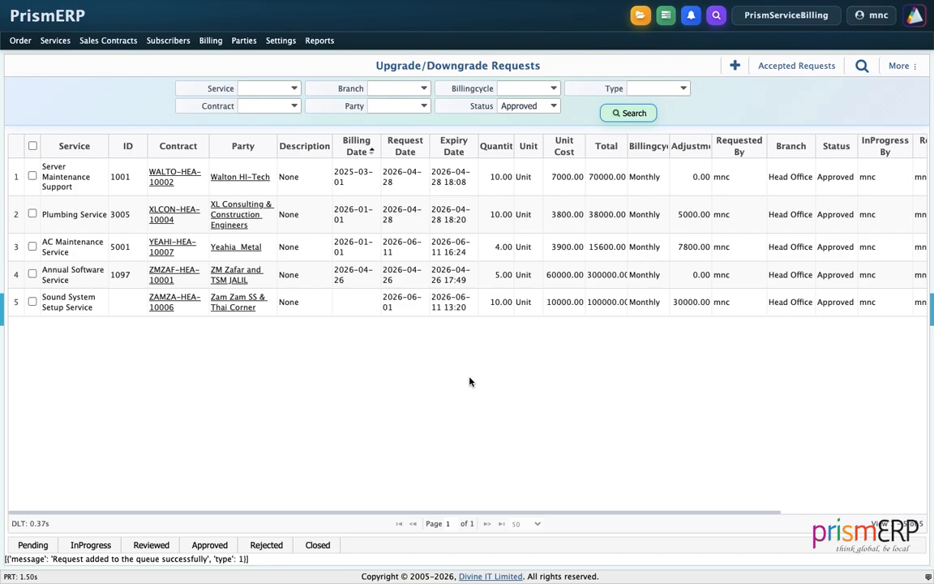
Open the billable services and generate an invoice for the Annual Software Service entry
{"action": "left_click", "coordinate": [210, 46]}
{"action": "left_click", "coordinate": [217, 64]}
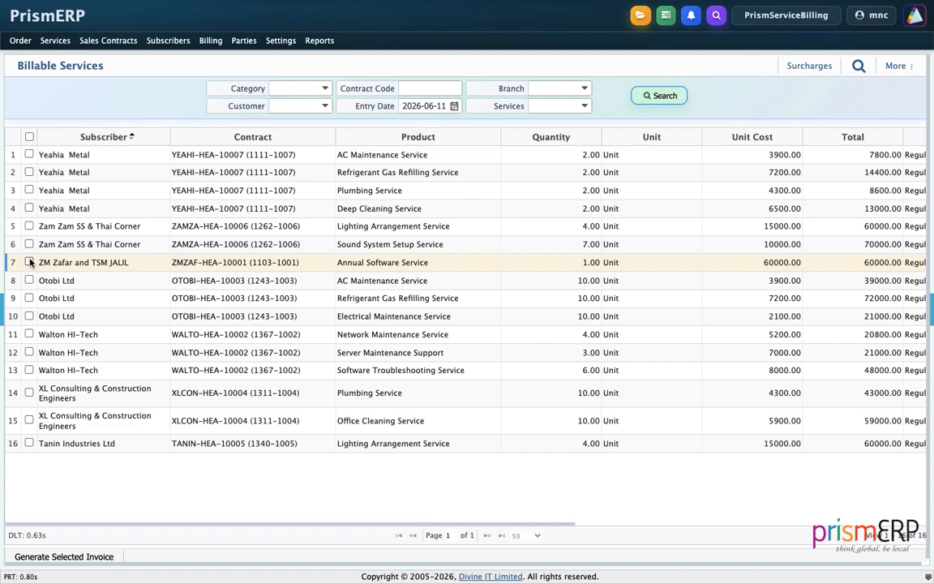
{"action": "left_click", "coordinate": [29, 262]}
{"action": "left_click", "coordinate": [57, 557]}
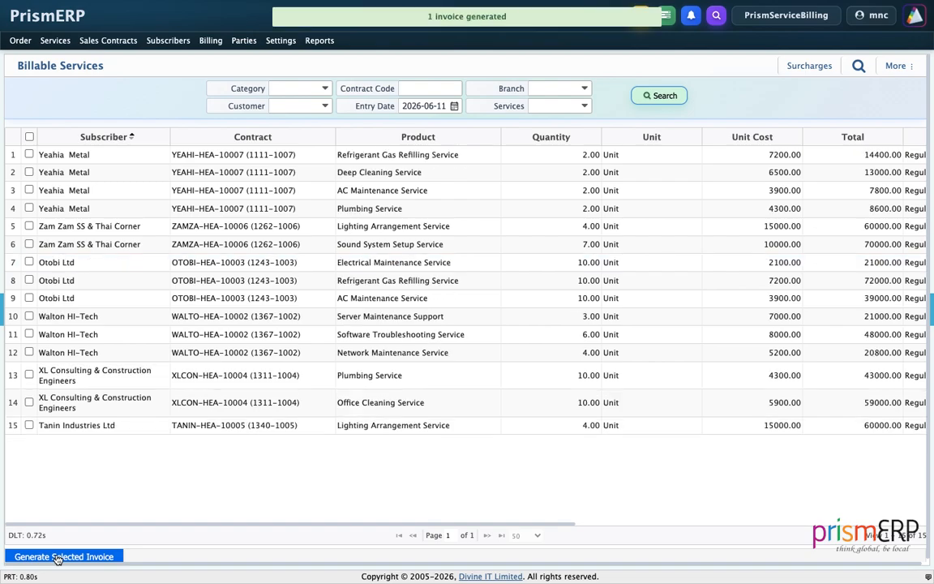
Open the service invoices and list all orders dated from 2020-06-04
{"action": "left_click", "coordinate": [211, 40]}
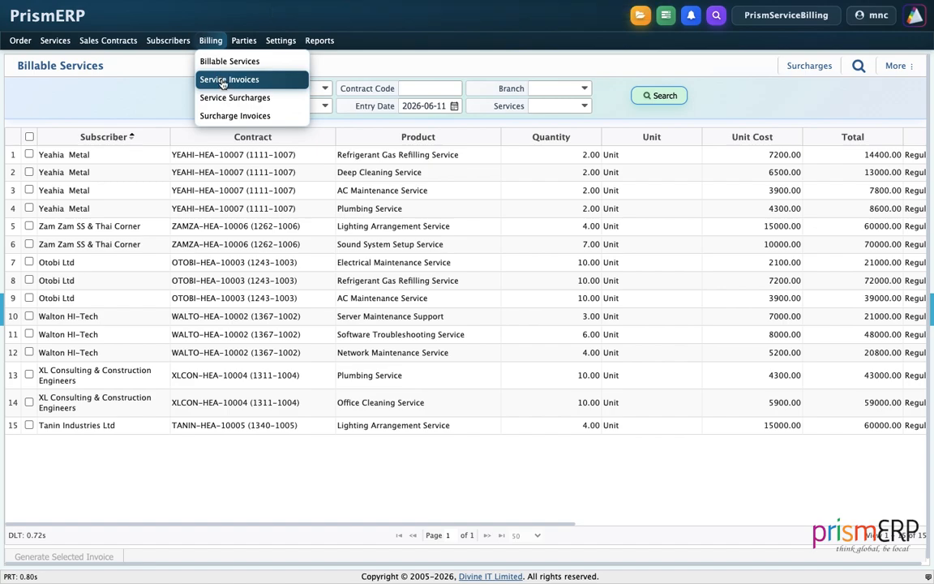
{"action": "left_click", "coordinate": [225, 80]}
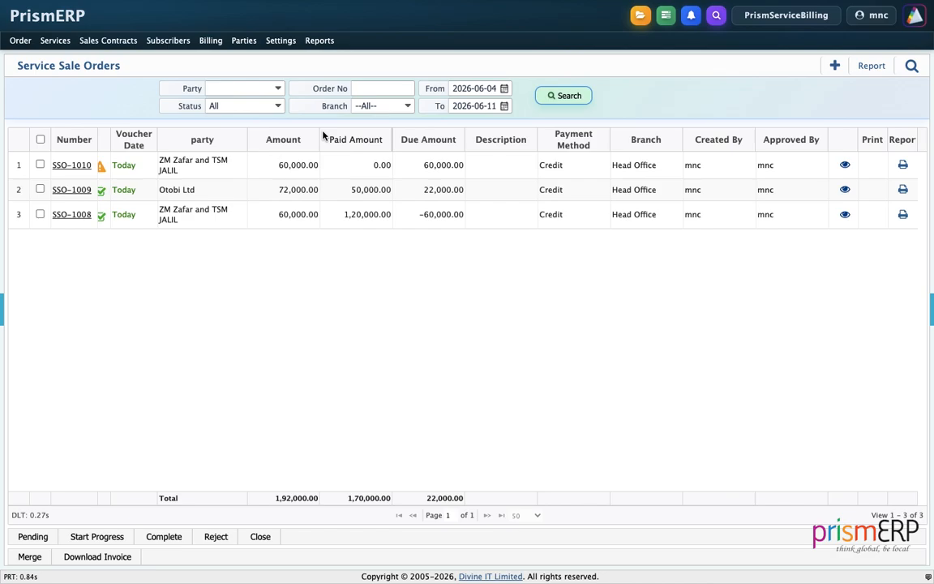
{"action": "left_click", "coordinate": [464, 84]}
{"action": "type", "text": "2020"}
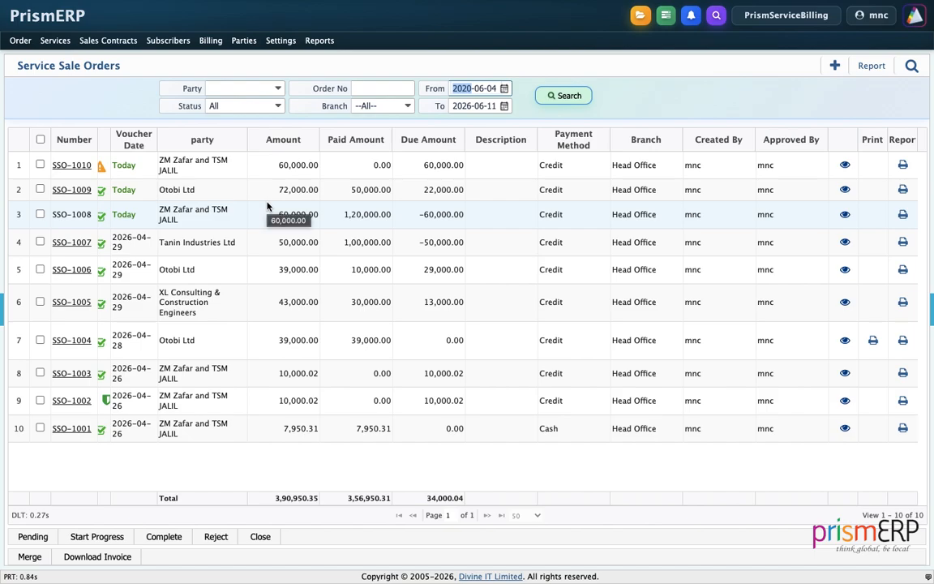
Start progress on the newest, still pending service sale order and mark it Complete
{"action": "left_click", "coordinate": [40, 165]}
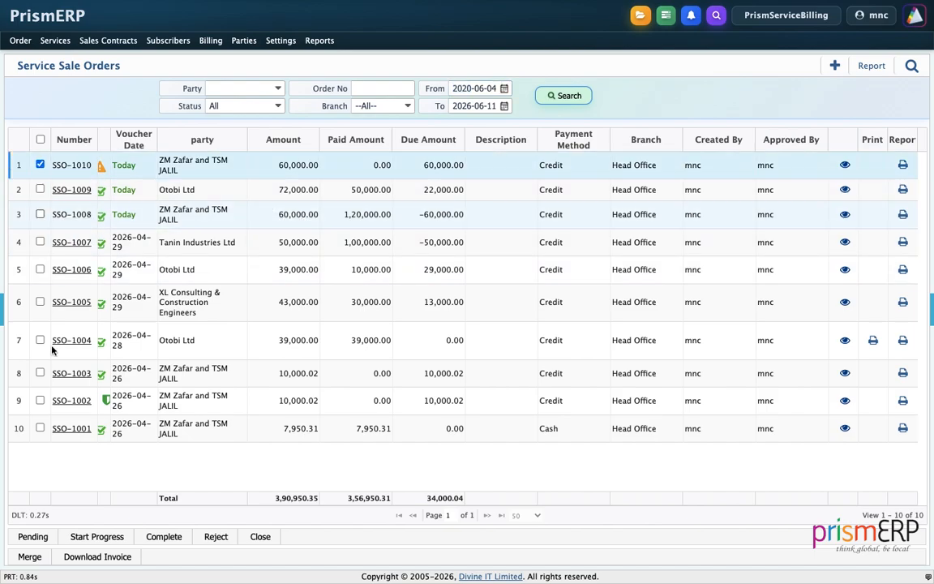
{"action": "left_click", "coordinate": [98, 537]}
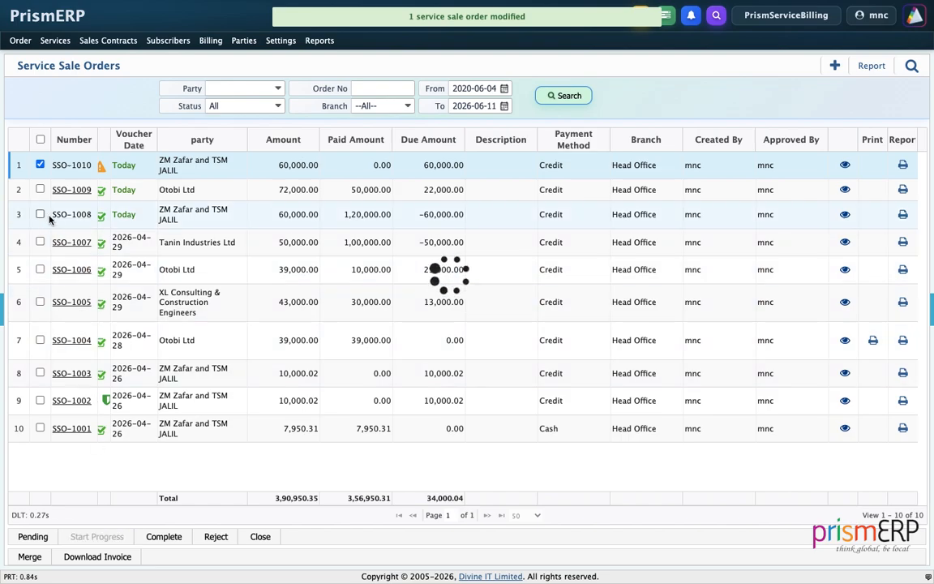
{"action": "left_click", "coordinate": [40, 164]}
{"action": "left_click", "coordinate": [164, 536]}
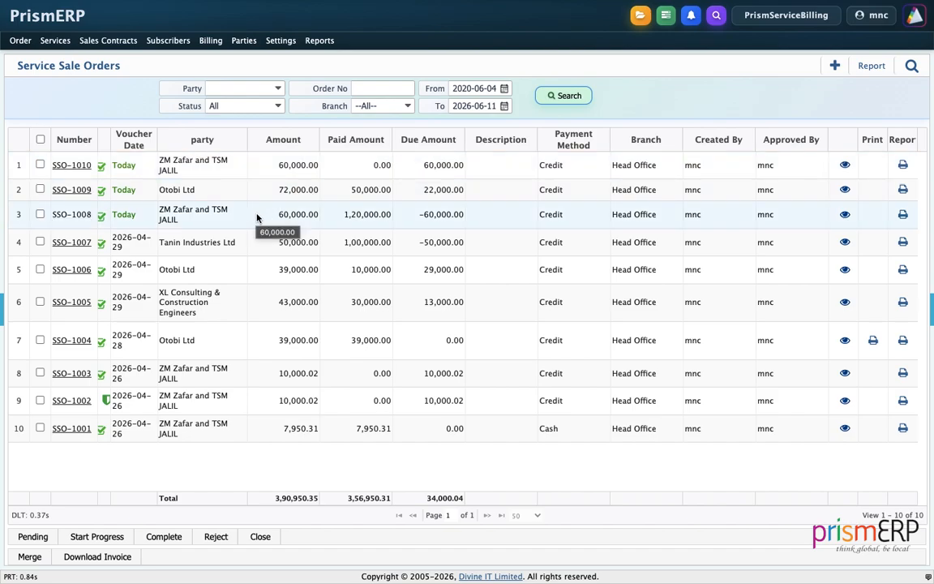
Open the newest service sale order and examine its details, accountant view and vouchers
{"action": "left_click", "coordinate": [71, 166]}
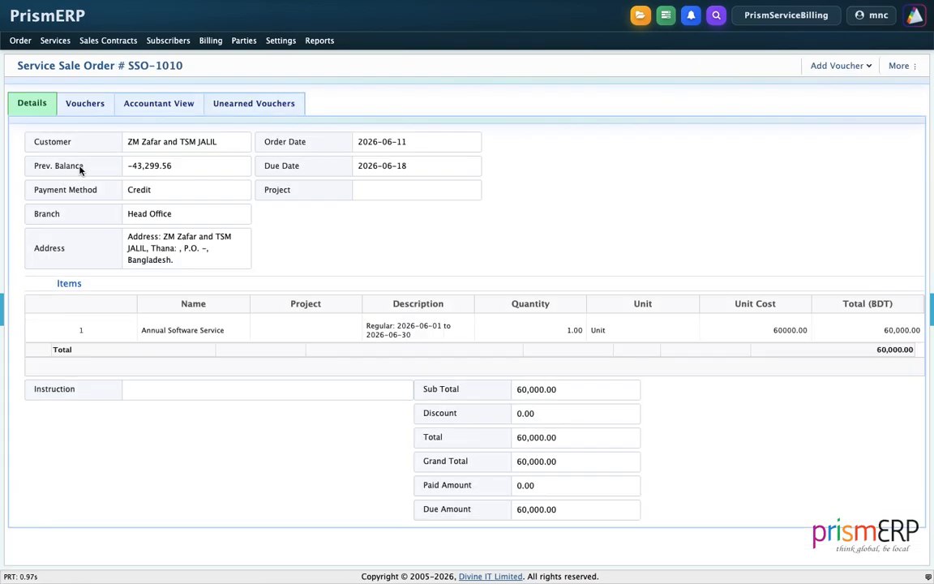
{"action": "left_click", "coordinate": [174, 105]}
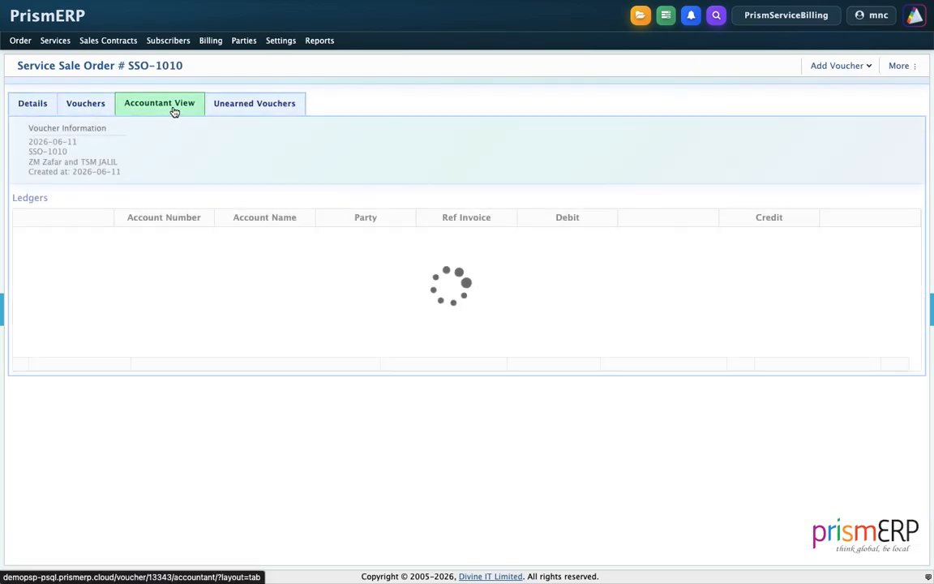
{"action": "left_click", "coordinate": [47, 104]}
{"action": "left_click", "coordinate": [86, 107]}
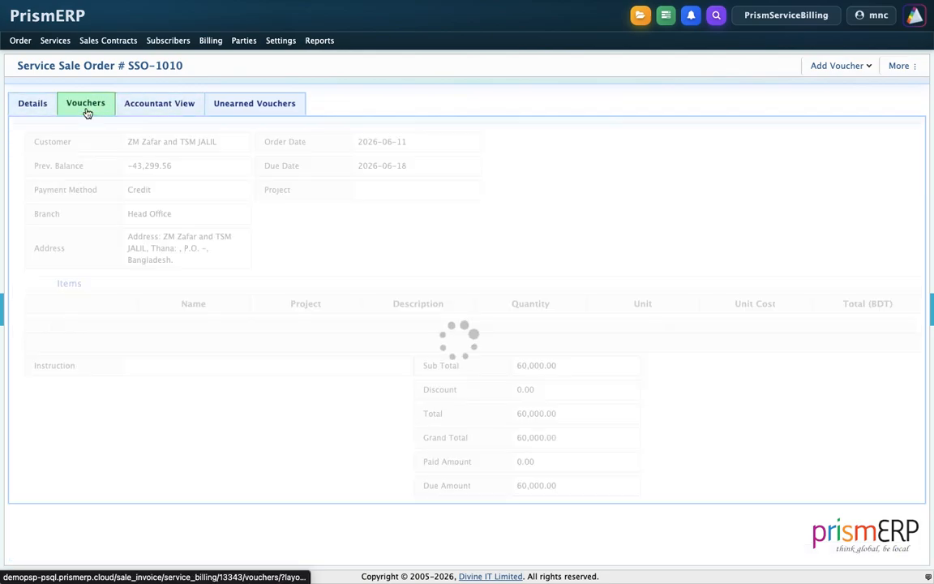
Start a receive voucher for the open sale order with an amount of 30000 BDT and Cash as the payment method
{"action": "left_click", "coordinate": [822, 66]}
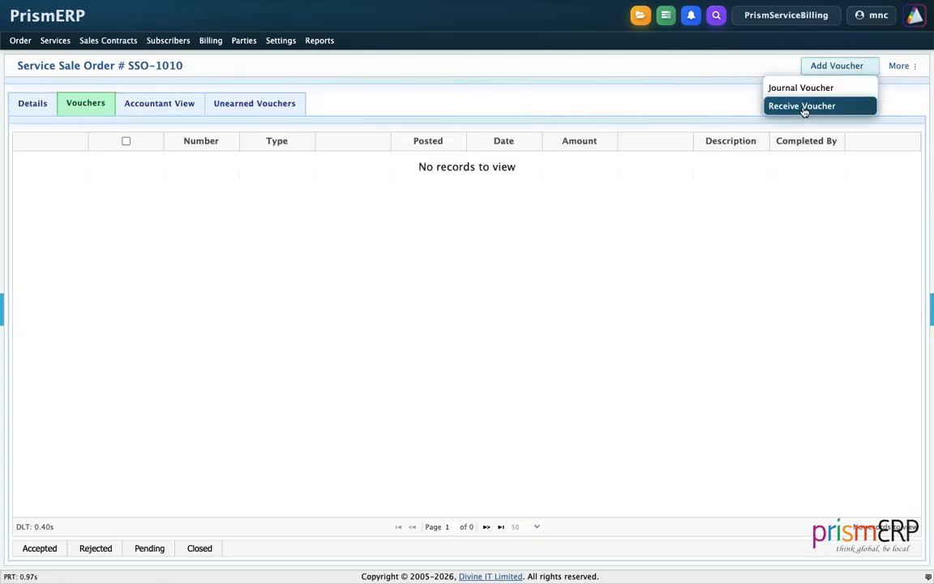
{"action": "left_click", "coordinate": [804, 105]}
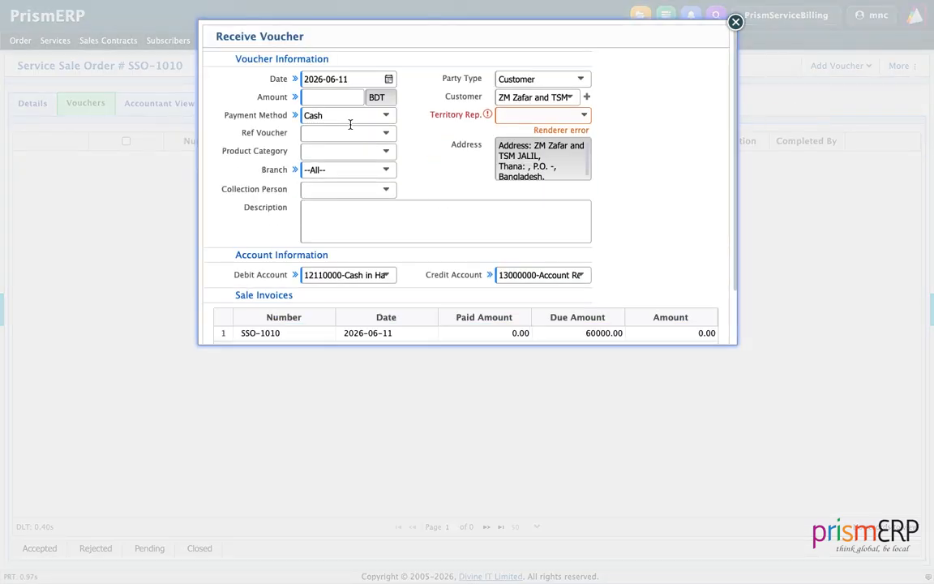
{"action": "scroll", "coordinate": [378, 240], "scroll_direction": "down", "scroll_amount": 1}
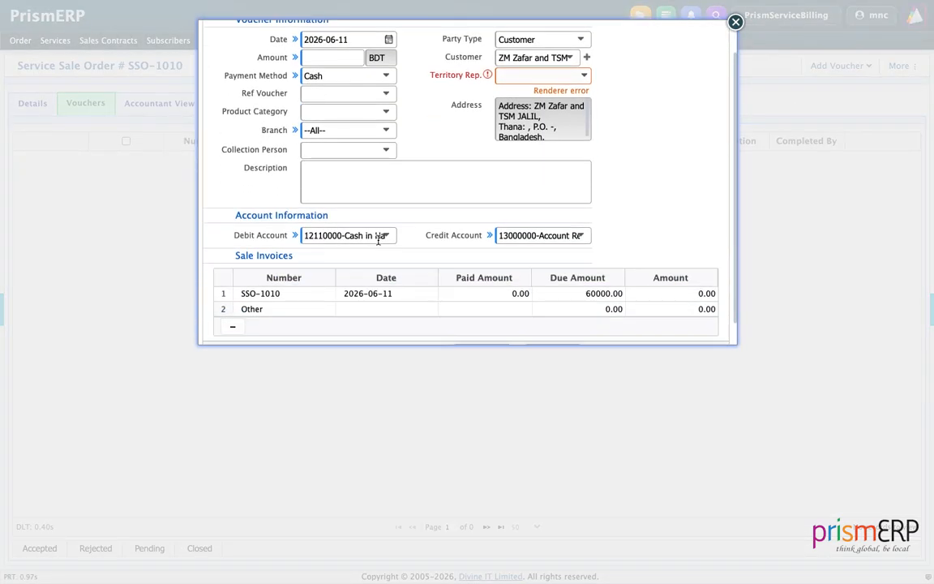
{"action": "scroll", "coordinate": [378, 240], "scroll_direction": "up", "scroll_amount": 1}
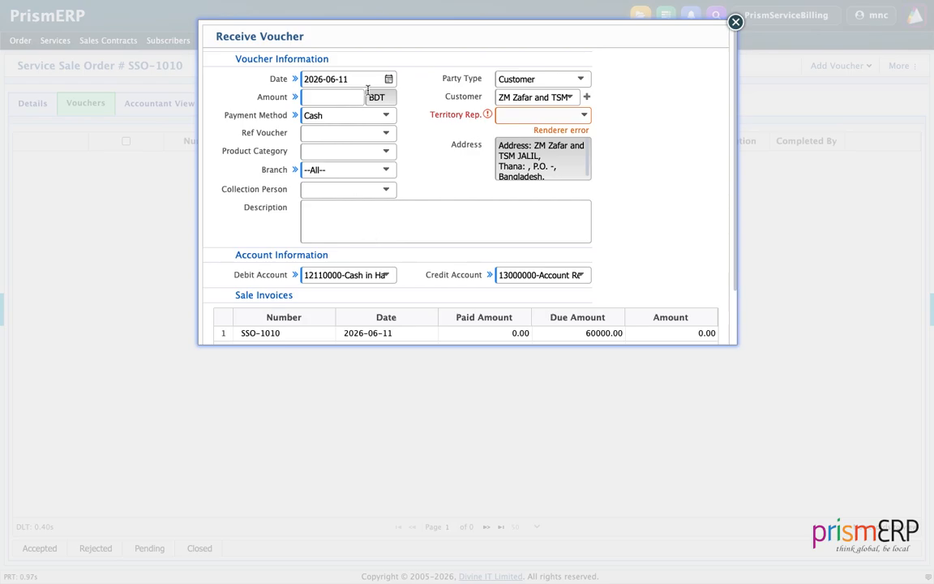
{"action": "left_click", "coordinate": [318, 97]}
{"action": "type", "text": "30000"}
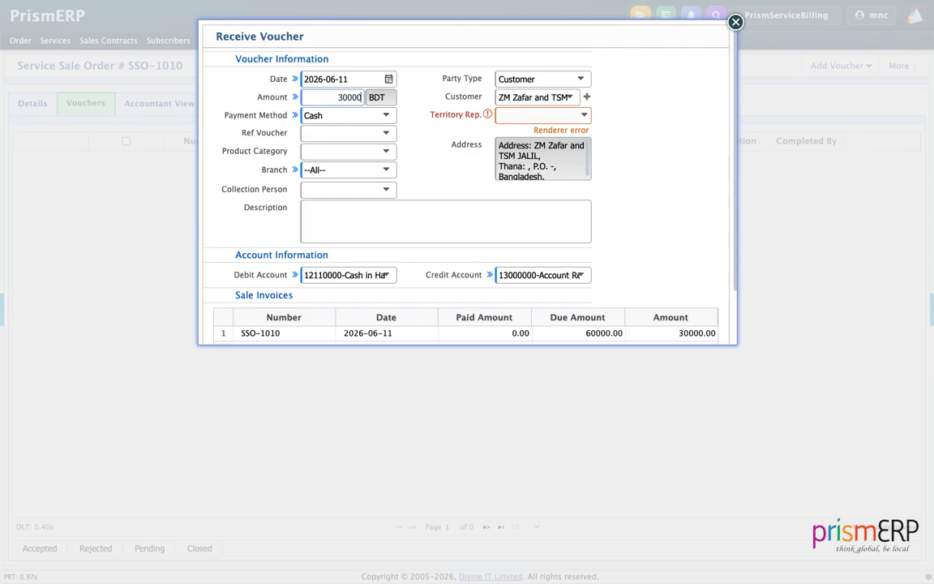
{"action": "left_click", "coordinate": [437, 182]}
{"action": "left_click", "coordinate": [306, 115]}
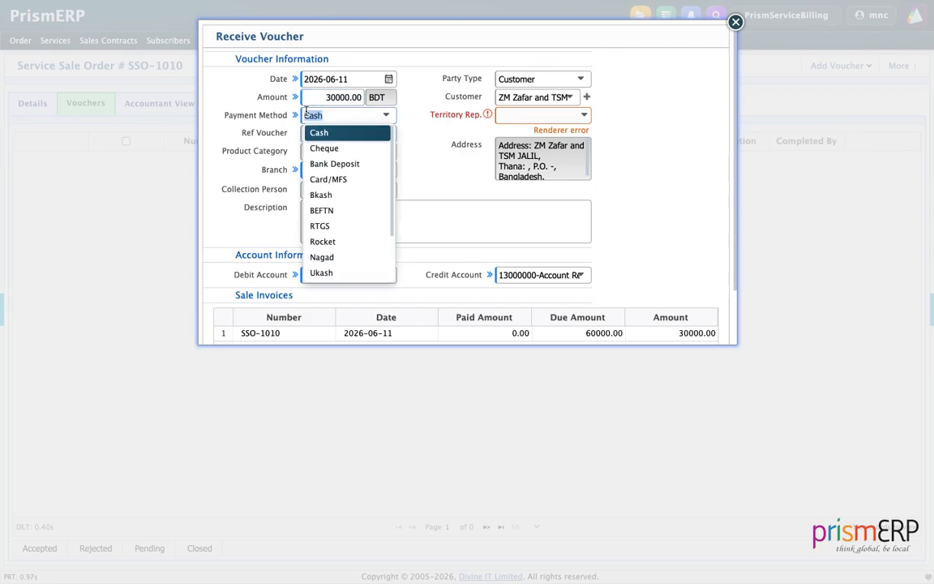
{"action": "left_click", "coordinate": [320, 132]}
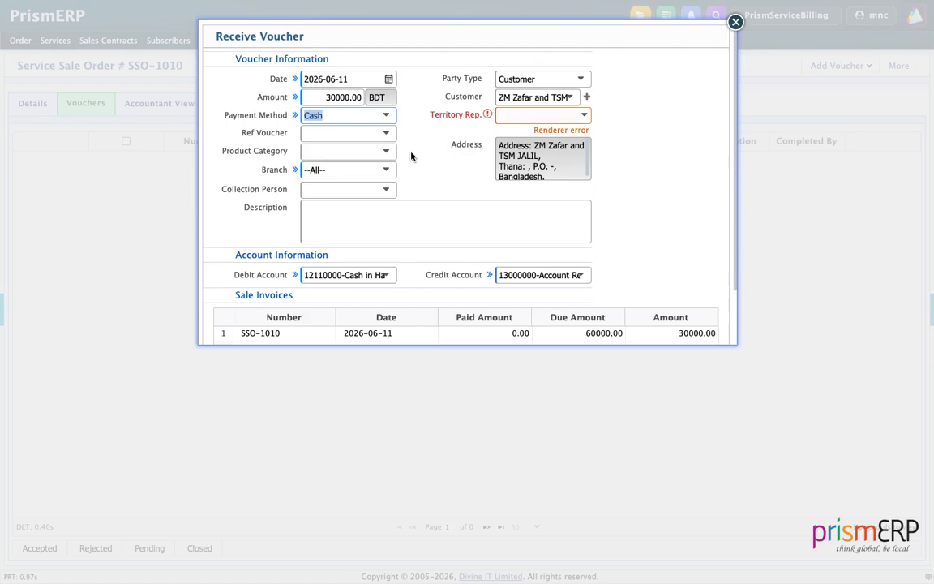
Set the receive voucher's branch to Head Office and choose the collection person
{"action": "left_click", "coordinate": [340, 169]}
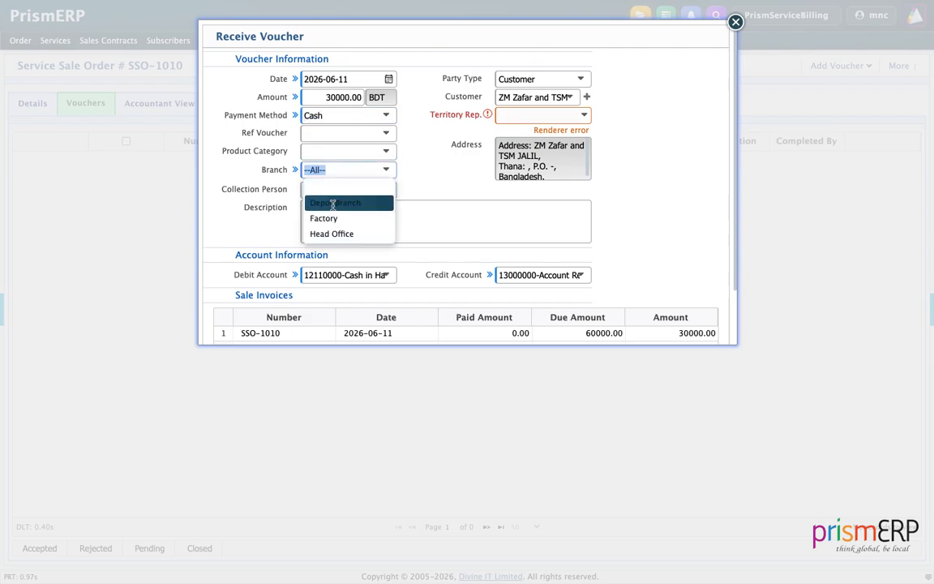
{"action": "left_click", "coordinate": [327, 233]}
{"action": "left_click", "coordinate": [356, 185]}
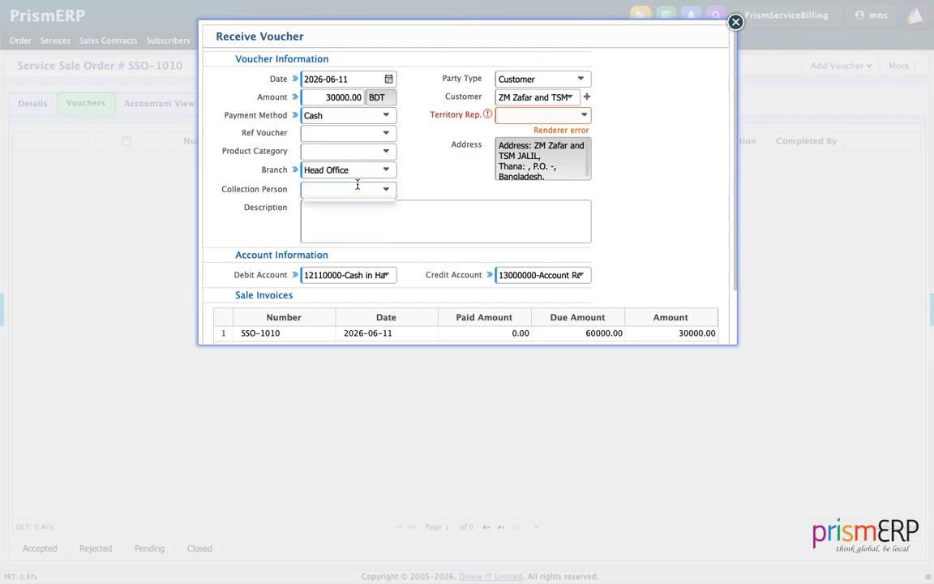
{"action": "left_click", "coordinate": [349, 153]}
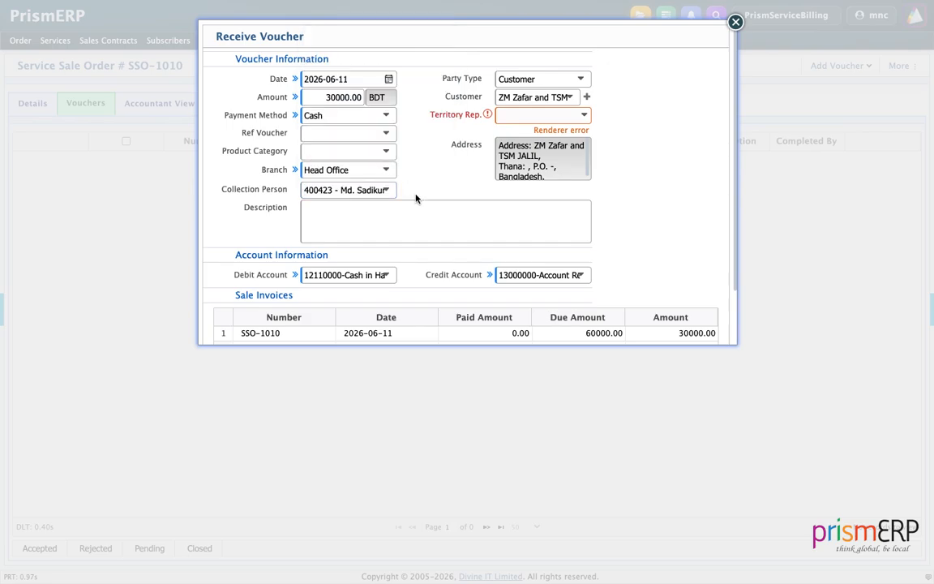
Save the receive voucher and mark it Accepted in the order's voucher list
{"action": "scroll", "coordinate": [424, 226], "scroll_direction": "down", "scroll_amount": 2}
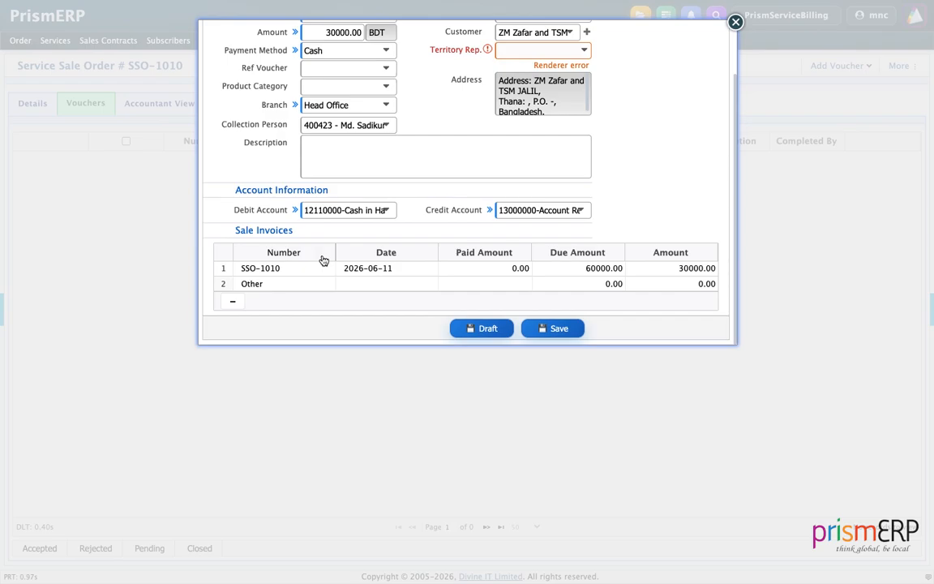
{"action": "left_click", "coordinate": [559, 327]}
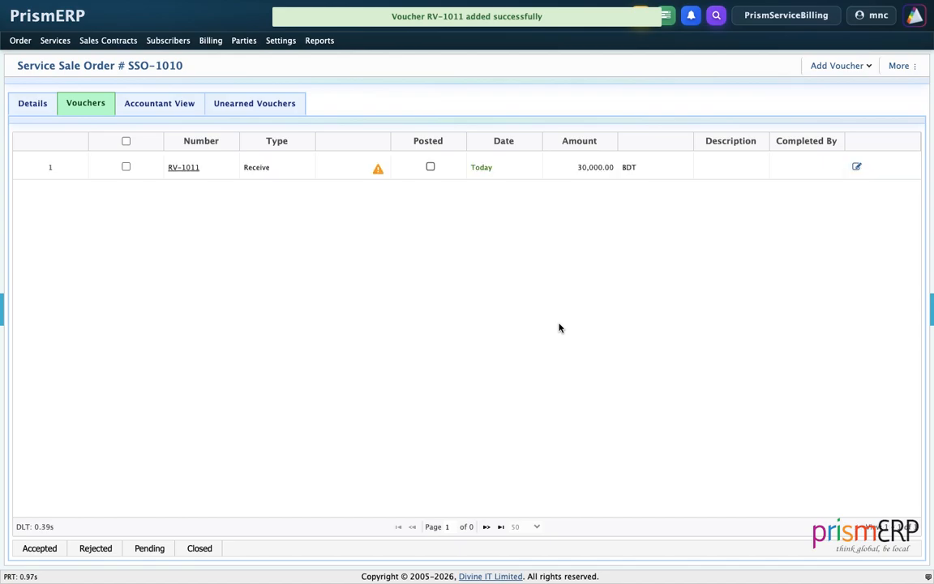
{"action": "left_click", "coordinate": [126, 167]}
{"action": "left_click", "coordinate": [33, 553]}
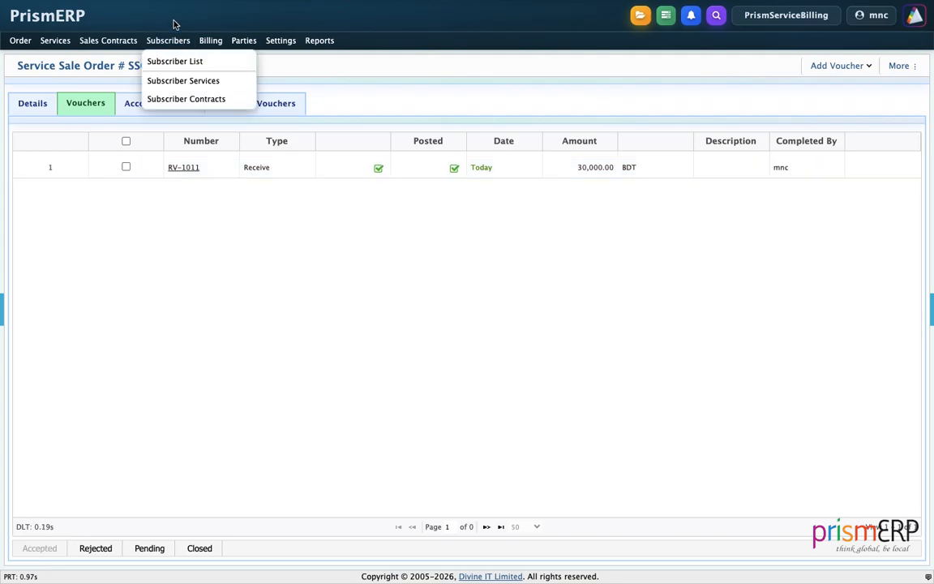
Return to the service invoices and check the paid and due amounts of the newest order
{"action": "mouse_move", "coordinate": [204, 39]}
{"action": "left_click", "coordinate": [226, 78]}
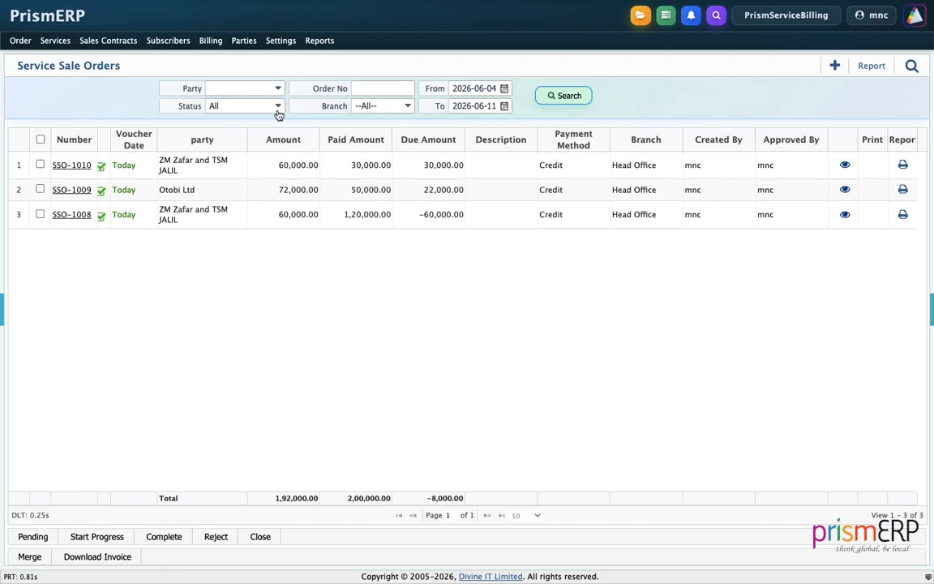
{"action": "left_click", "coordinate": [214, 45]}
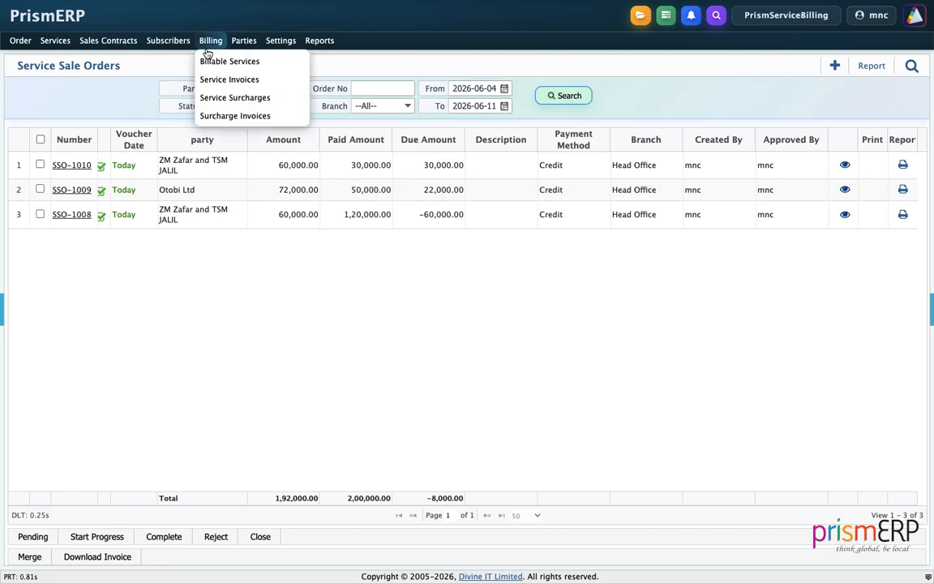
Look through the subscriber list, subscriber services and subscriber contracts
{"action": "left_click", "coordinate": [179, 44]}
{"action": "left_click", "coordinate": [178, 61]}
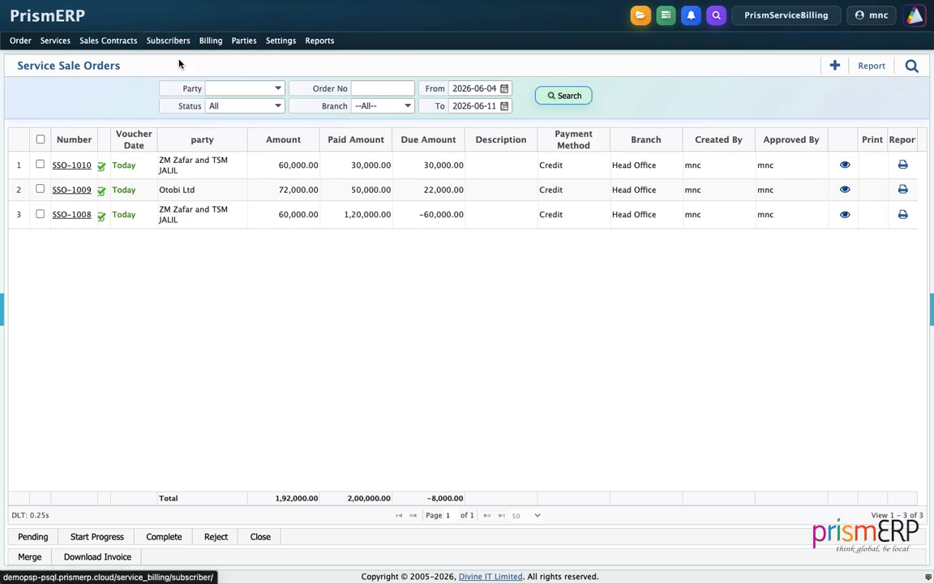
{"action": "left_click", "coordinate": [169, 42]}
{"action": "left_click", "coordinate": [171, 77]}
{"action": "left_click", "coordinate": [170, 40]}
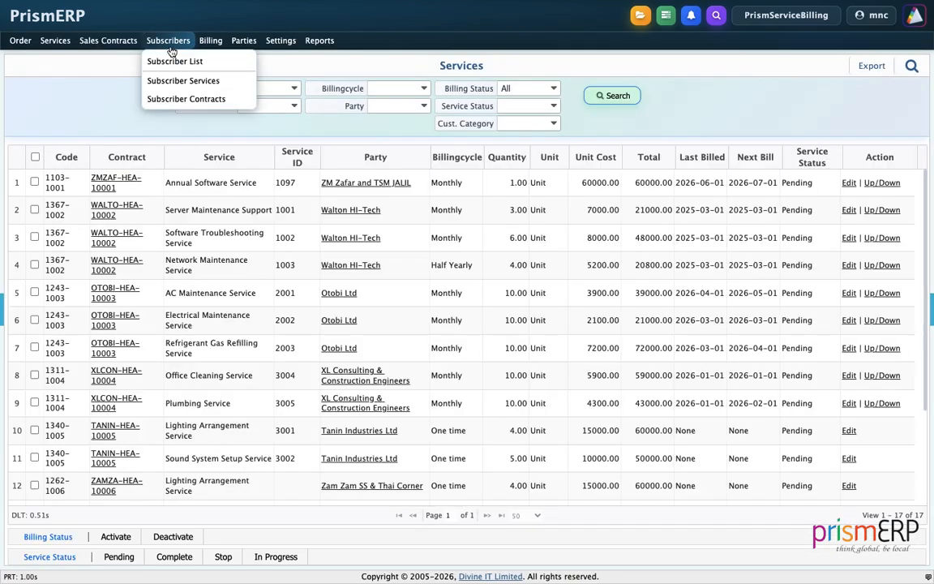
{"action": "left_click", "coordinate": [175, 99]}
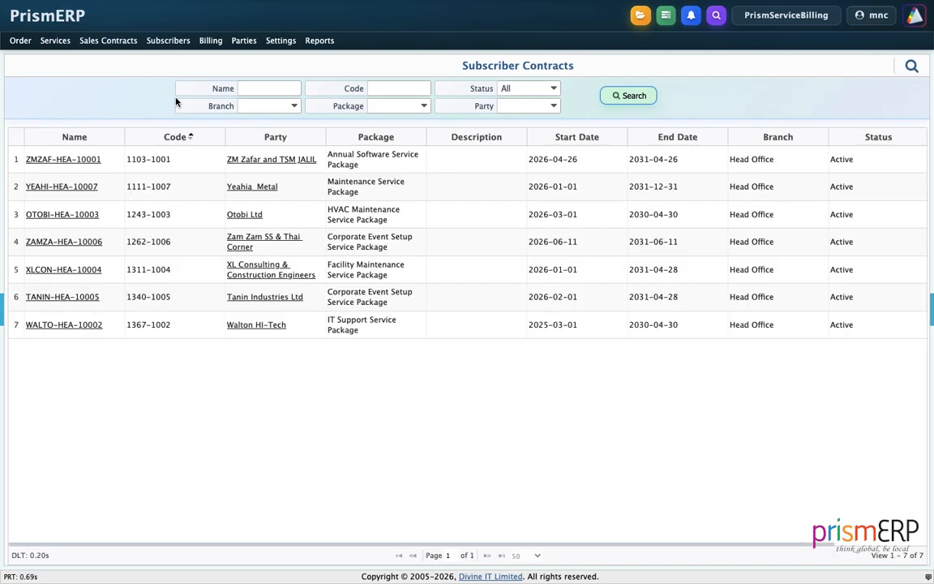
{"action": "left_click", "coordinate": [210, 41]}
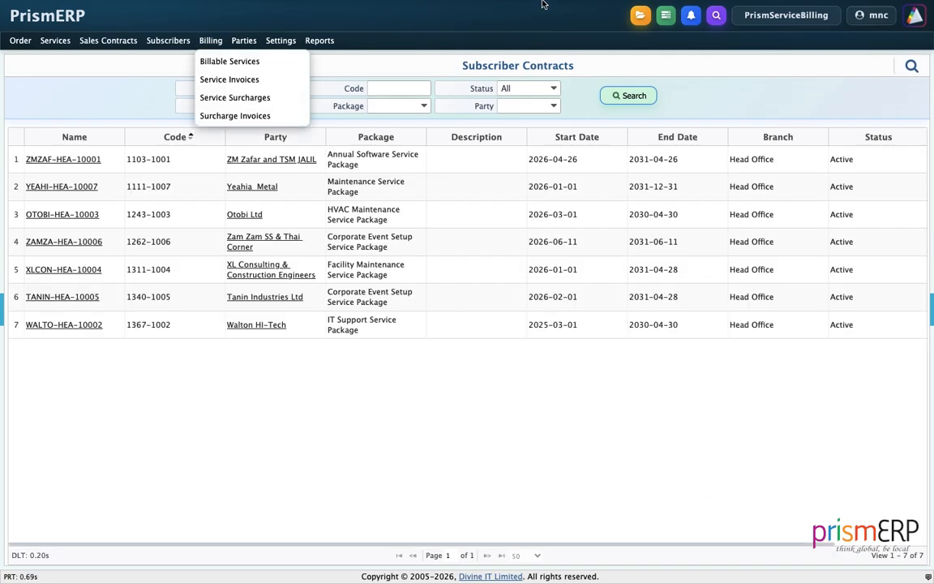